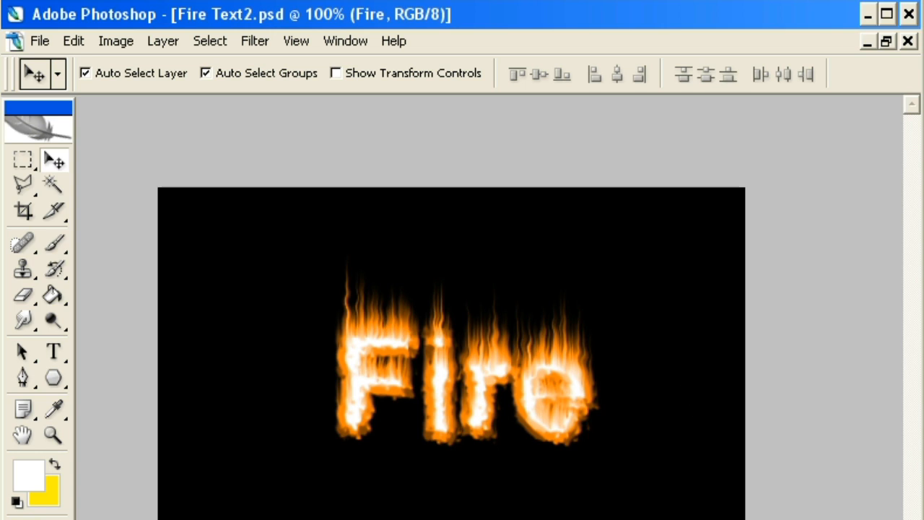
Minimize Fire Text2.psd and create a new 800 × 600 pixel RGB document at 72 pixels/inch with a white background
left_click(867, 42)
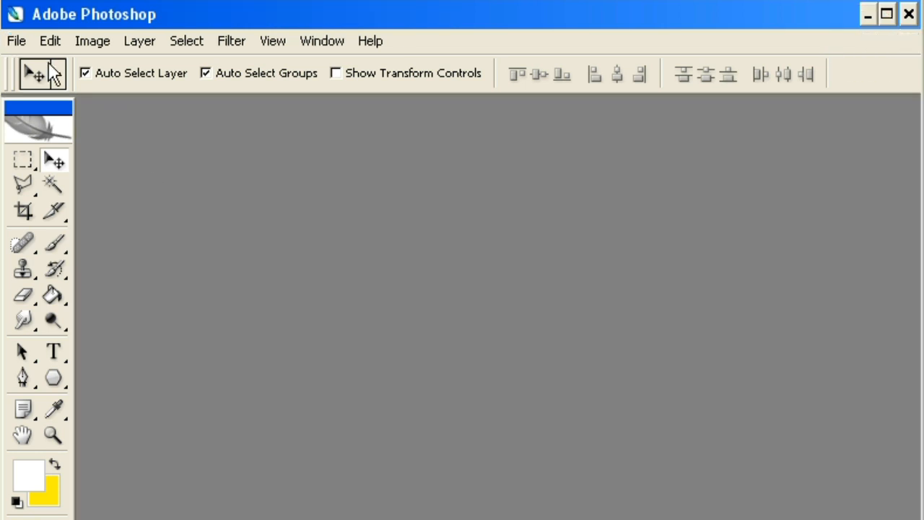
left_click(14, 41)
left_click(22, 63)
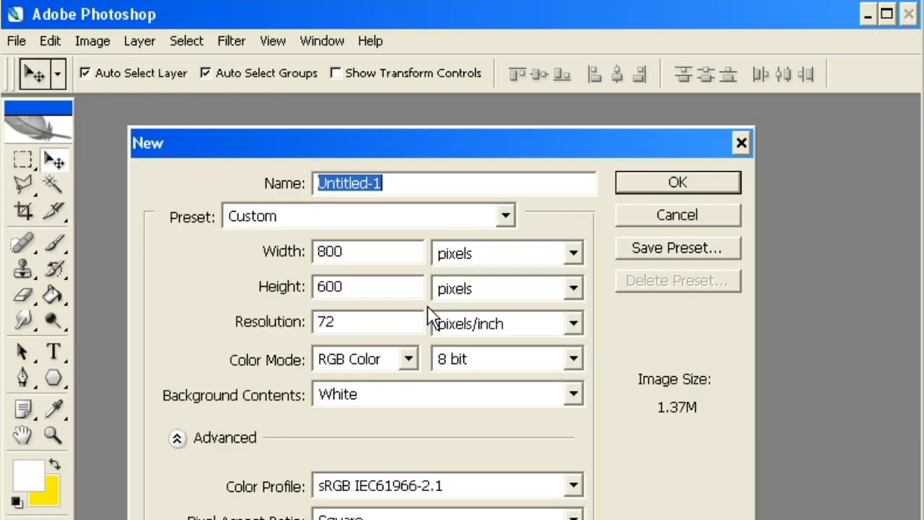
left_click(667, 184)
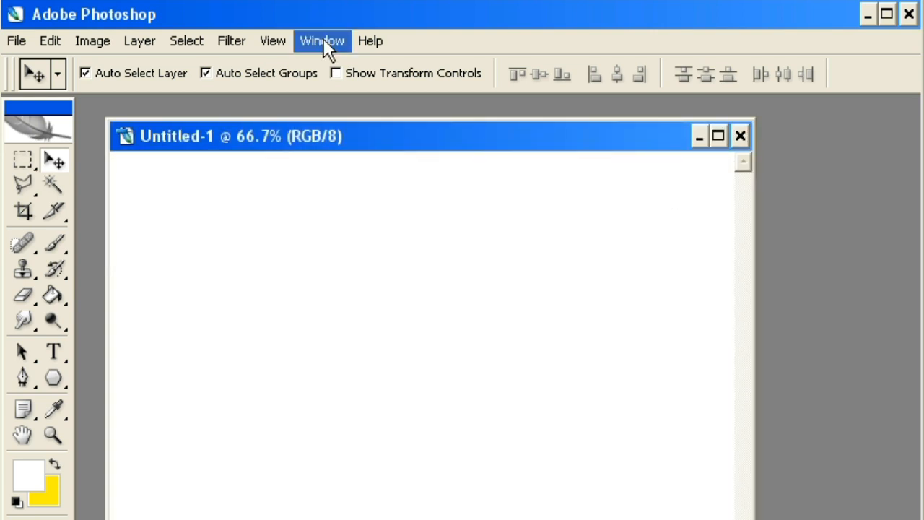
Hide and redisplay the toolbox and options bar twice
key("Tab")
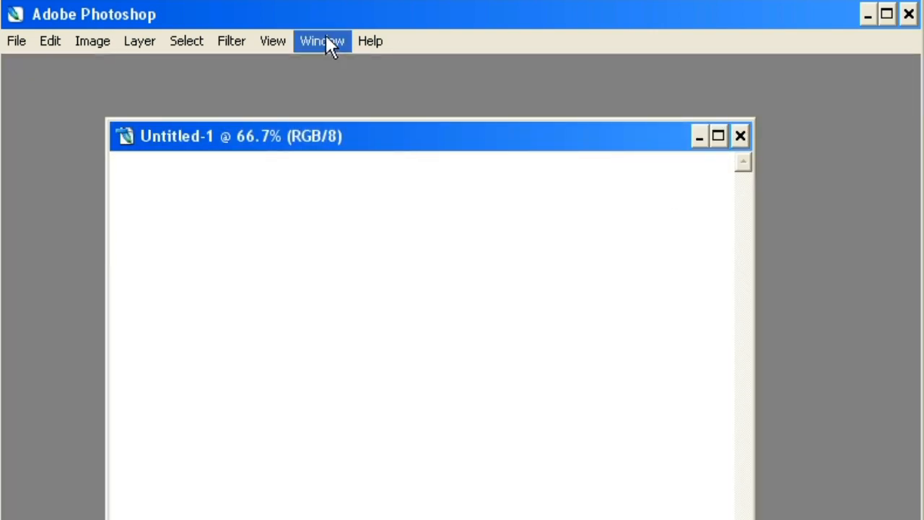
key("Tab")
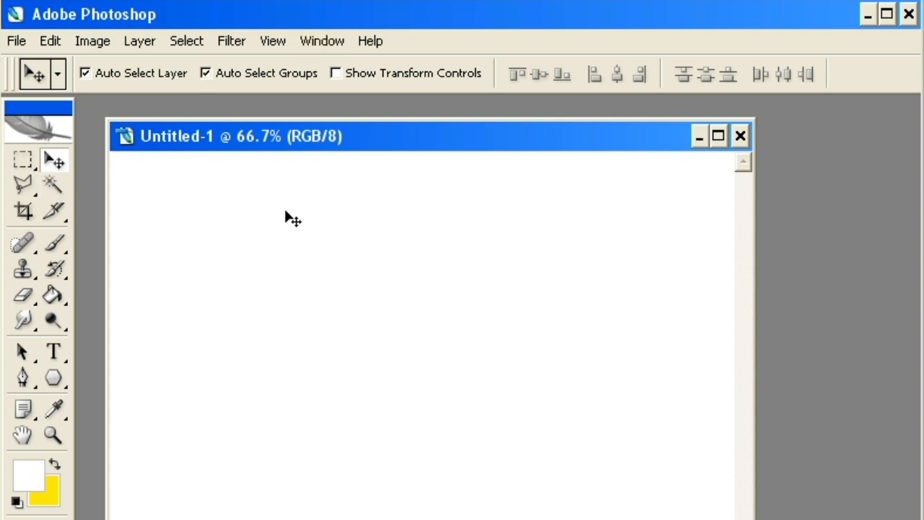
key("Tab")
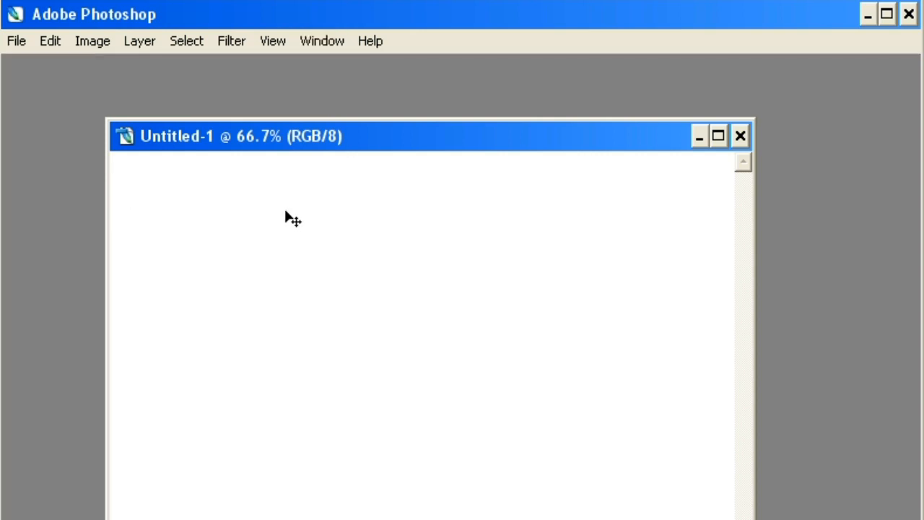
key("Tab")
Reposition the document window and display the Layers palette at its edge
left_click_drag(425, 141, 448, 115)
left_click(324, 41)
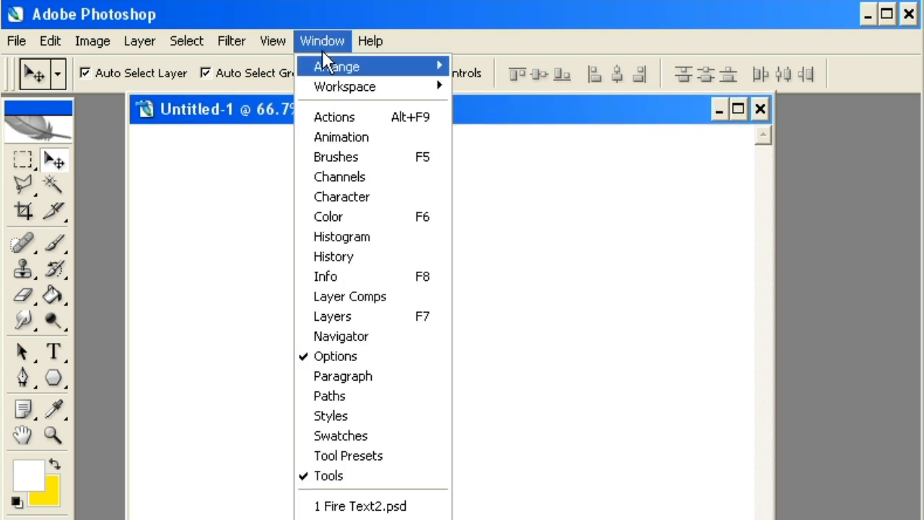
left_click(309, 315)
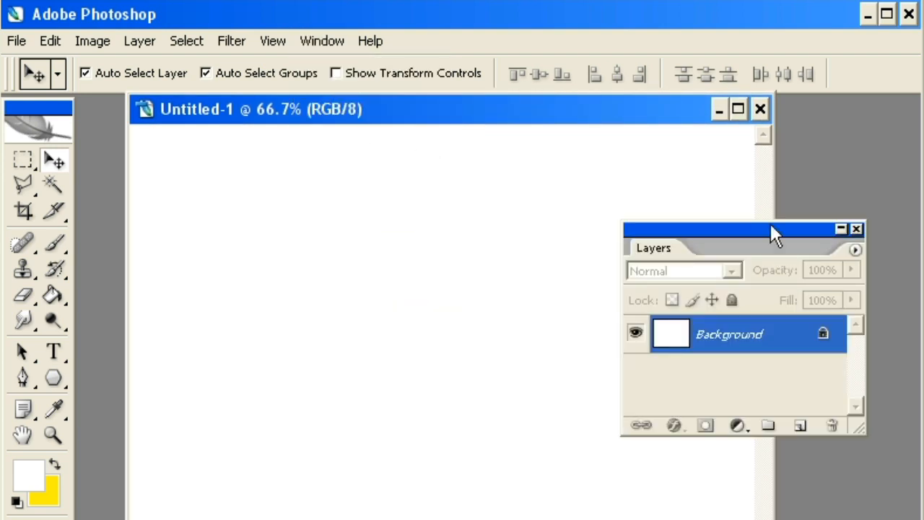
left_click_drag(771, 225, 807, 197)
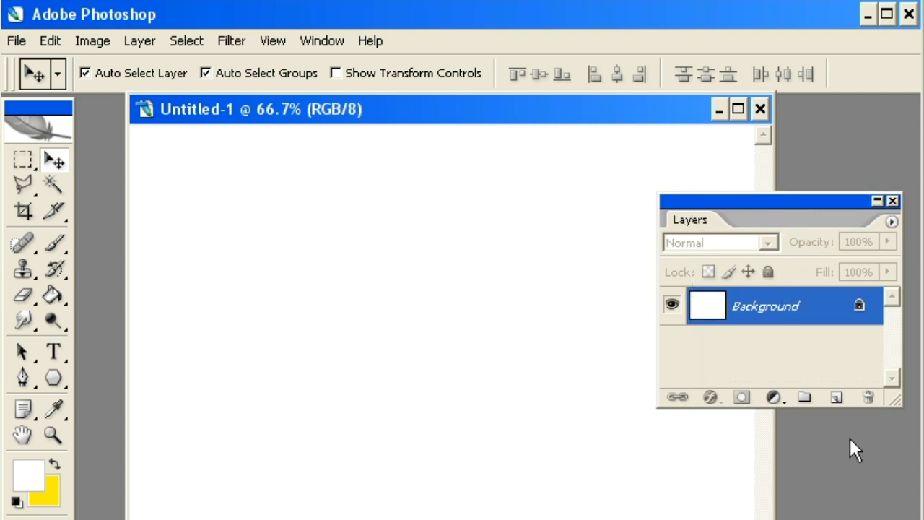
Add a new layer above the background and fill it with black (000000) using the Paint Bucket
left_click(837, 398)
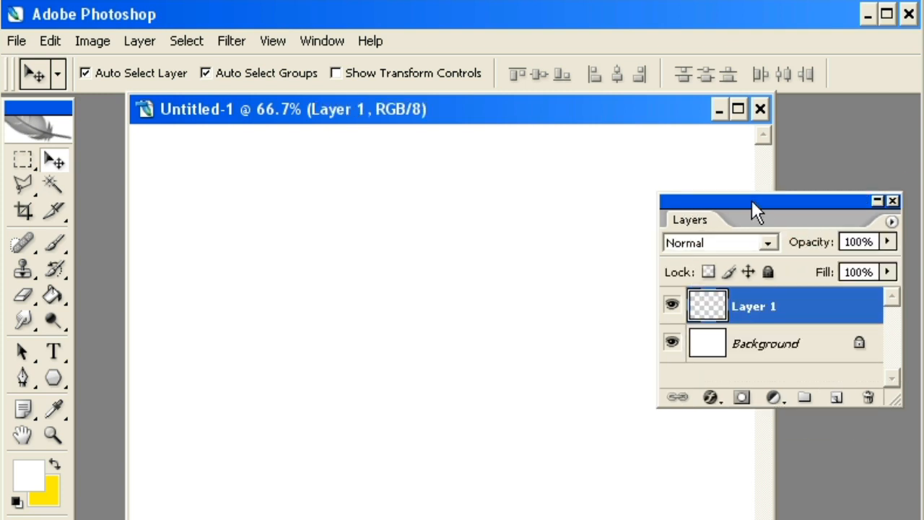
left_click_drag(752, 209, 897, 215)
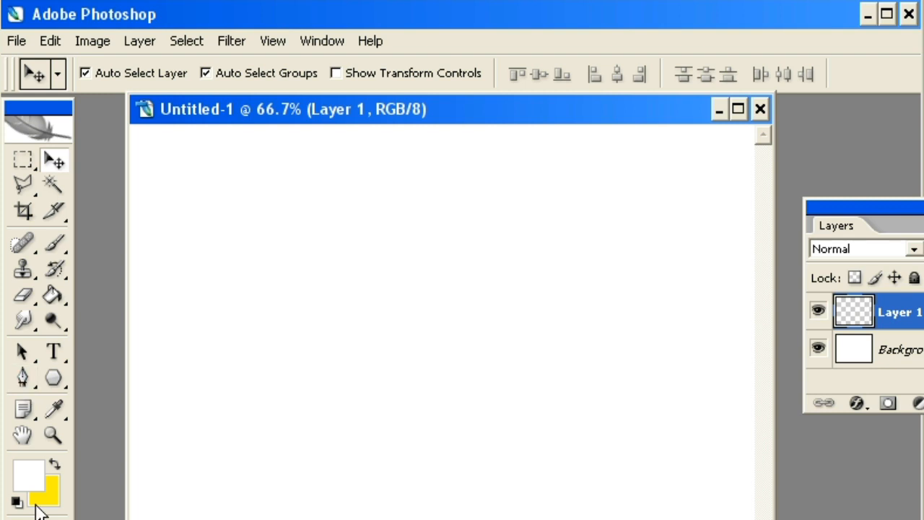
left_click(33, 485)
left_click(174, 469)
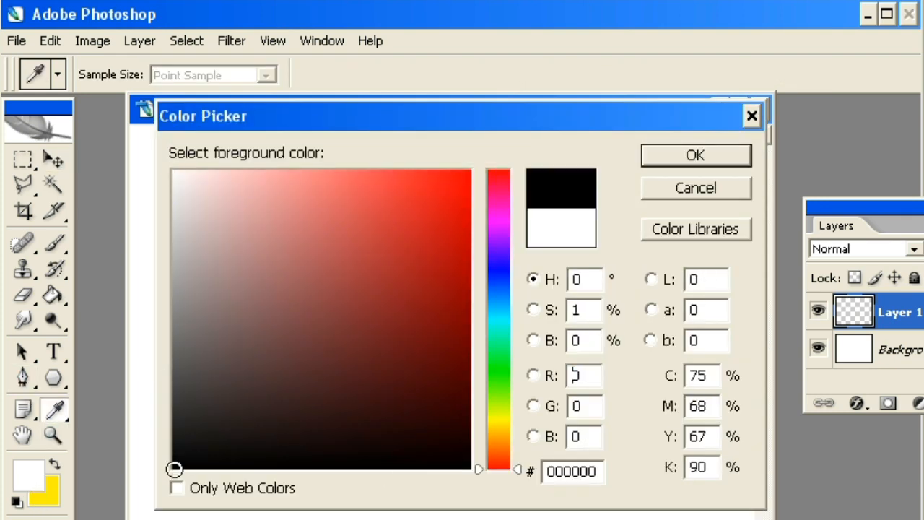
left_click(697, 156)
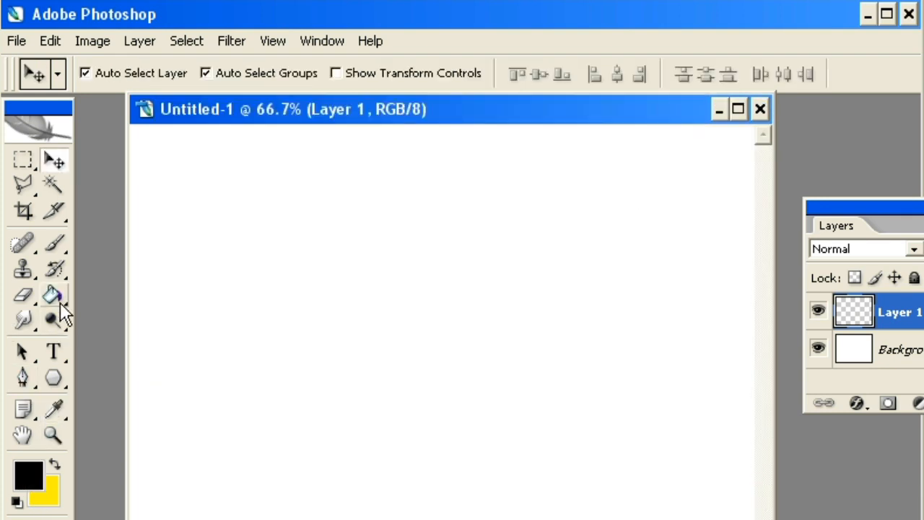
left_click(58, 299)
left_click(428, 381)
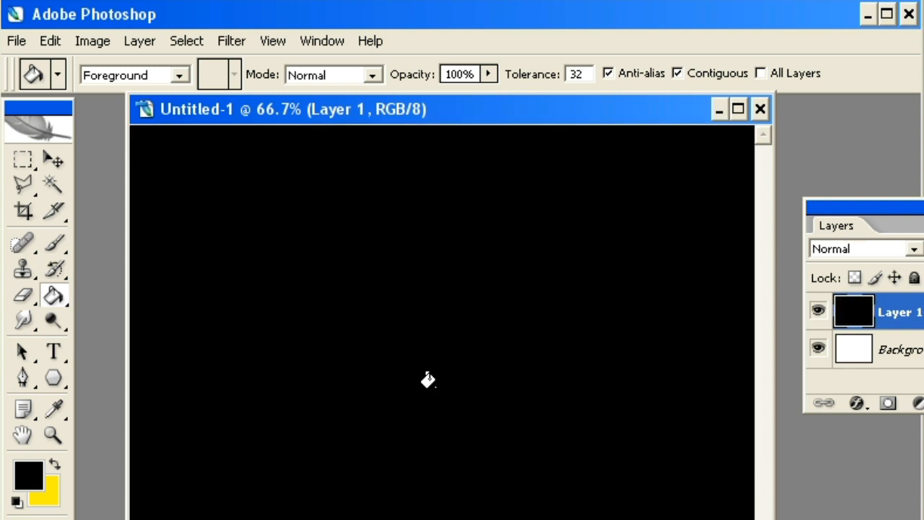
Bring the Layers palette over the canvas to check the filled layer, and park it clear of the document window
left_click_drag(857, 203, 598, 222)
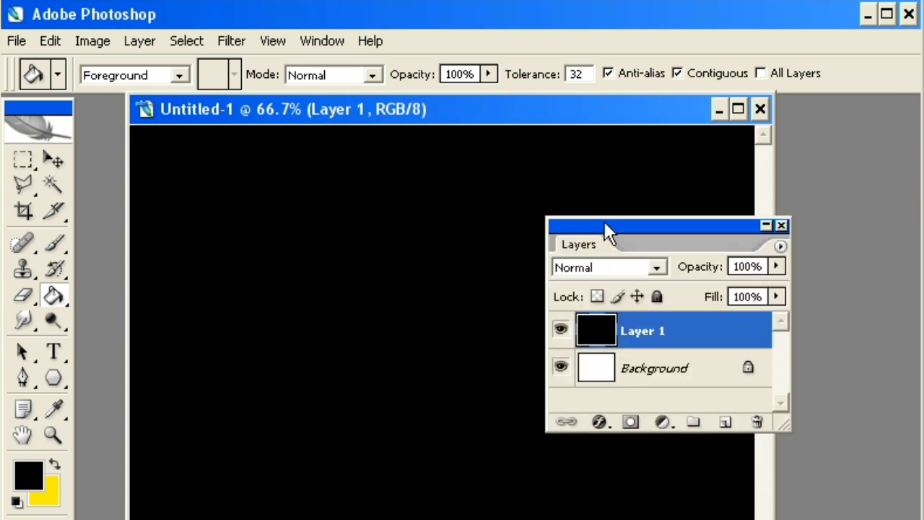
left_click_drag(605, 225, 761, 219)
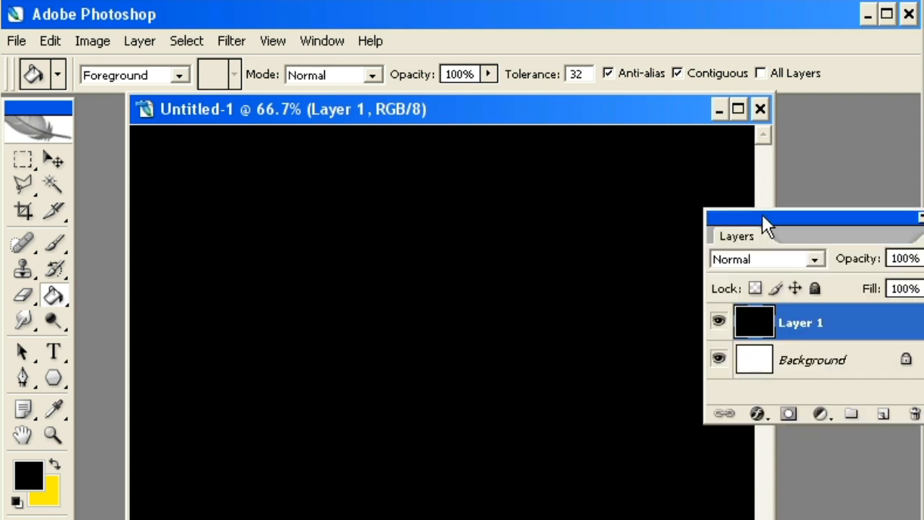
left_click_drag(762, 218, 881, 202)
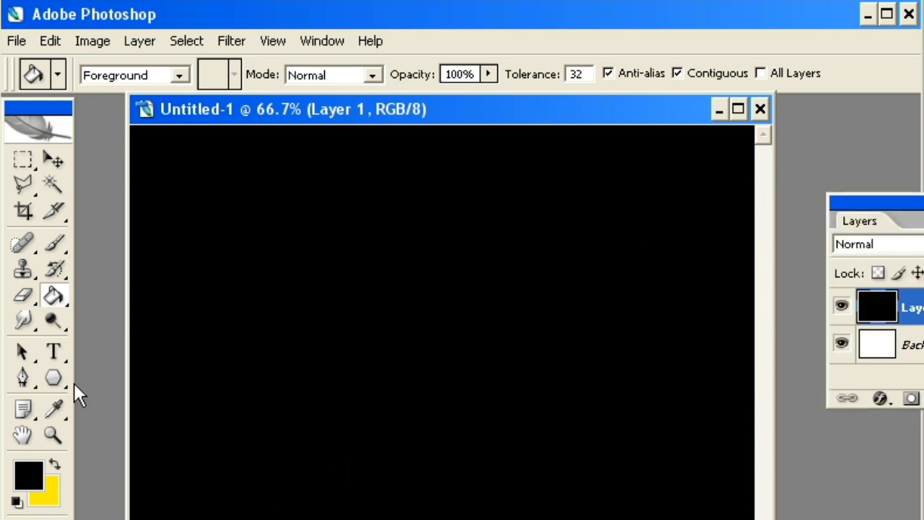
Activate the Type tool and display the Color palette over the canvas
left_click(55, 353)
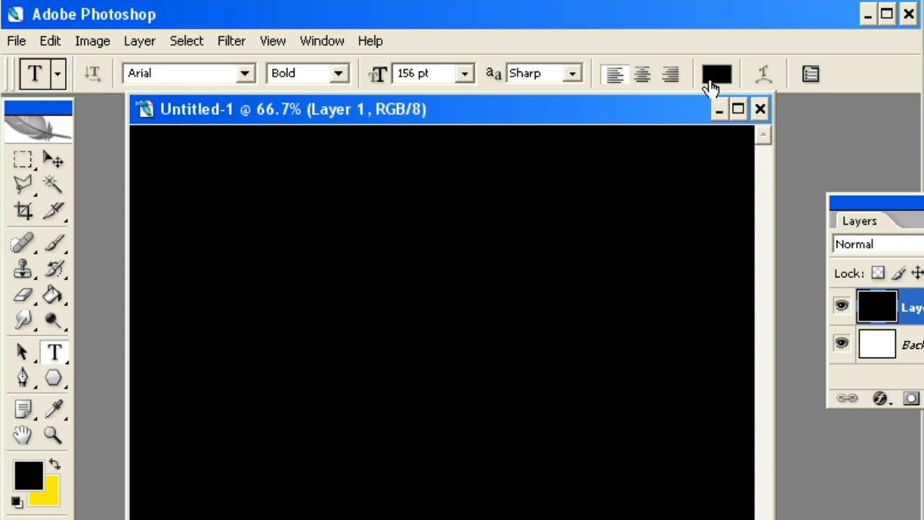
left_click_drag(613, 114, 633, 132)
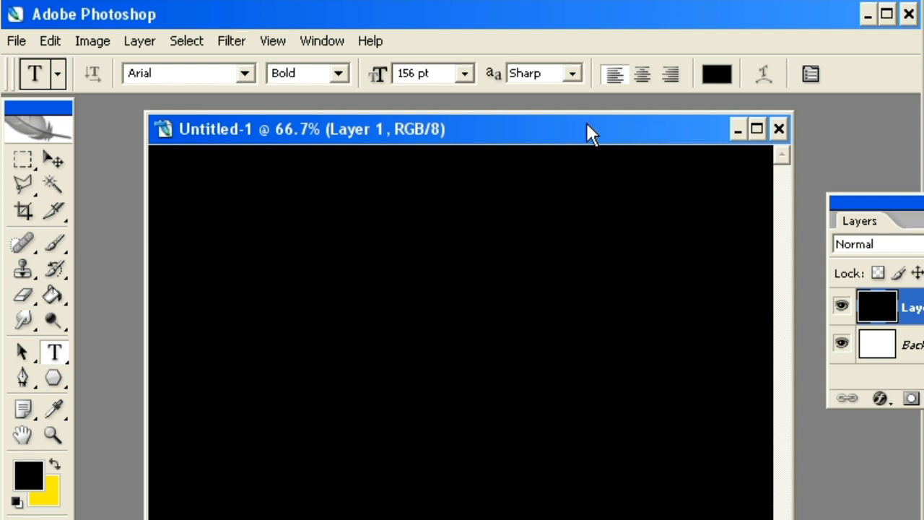
left_click(322, 37)
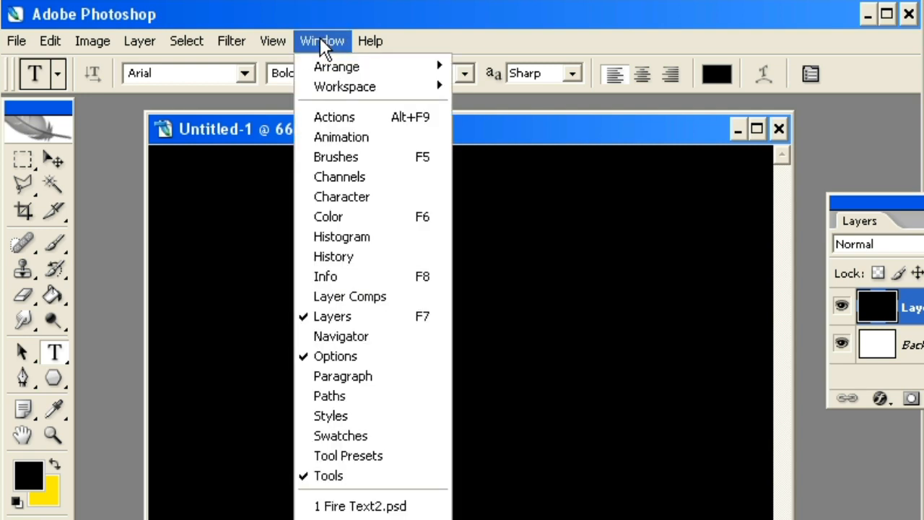
left_click(353, 217)
left_click_drag(564, 190, 480, 216)
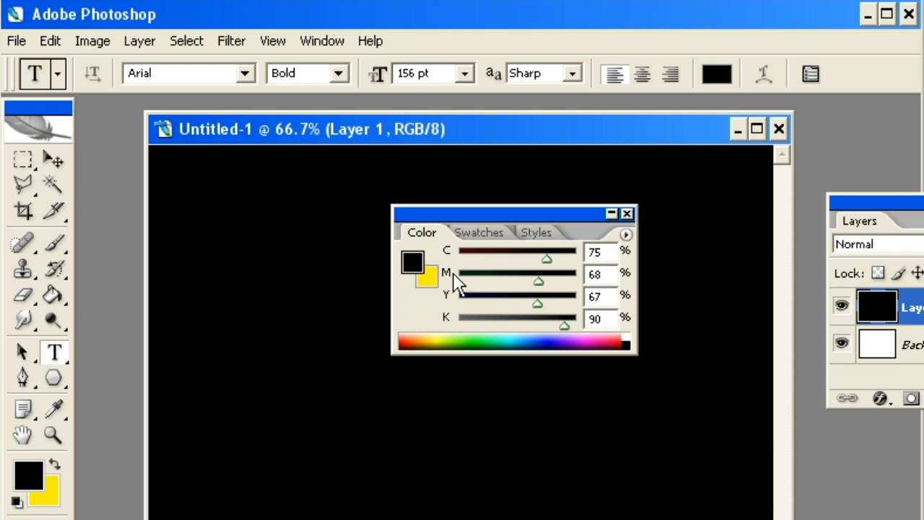
Set the text color to white with C, M, Y and K all at 0%, and park the Color palette off the canvas
left_click(595, 252)
type("0")
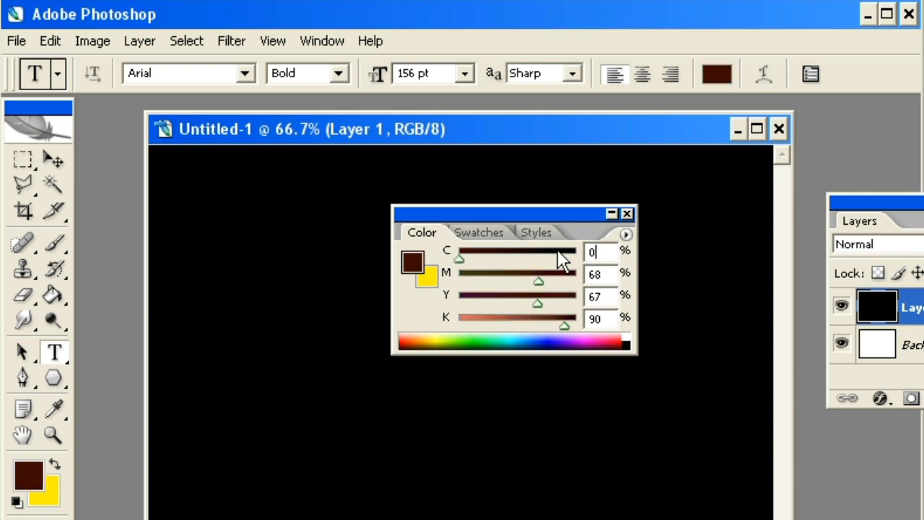
key("Tab")
type("0")
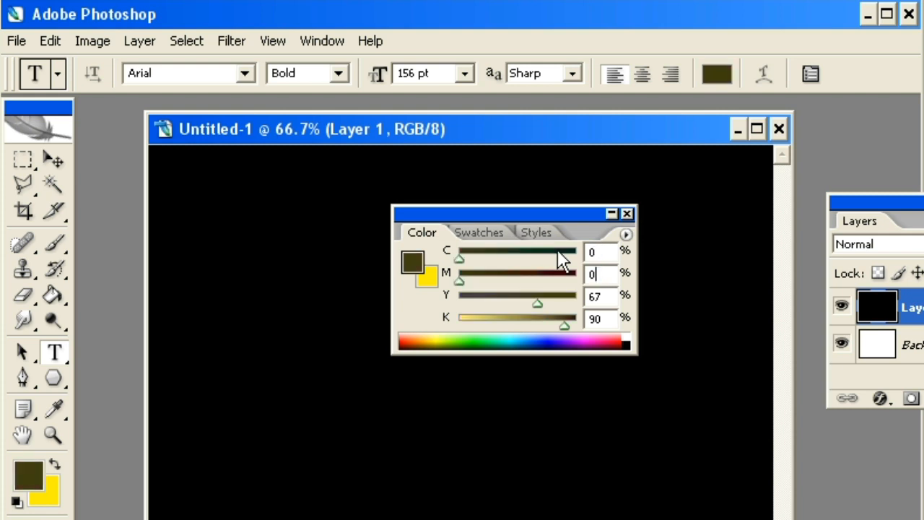
key("Tab")
type("0")
key("Tab")
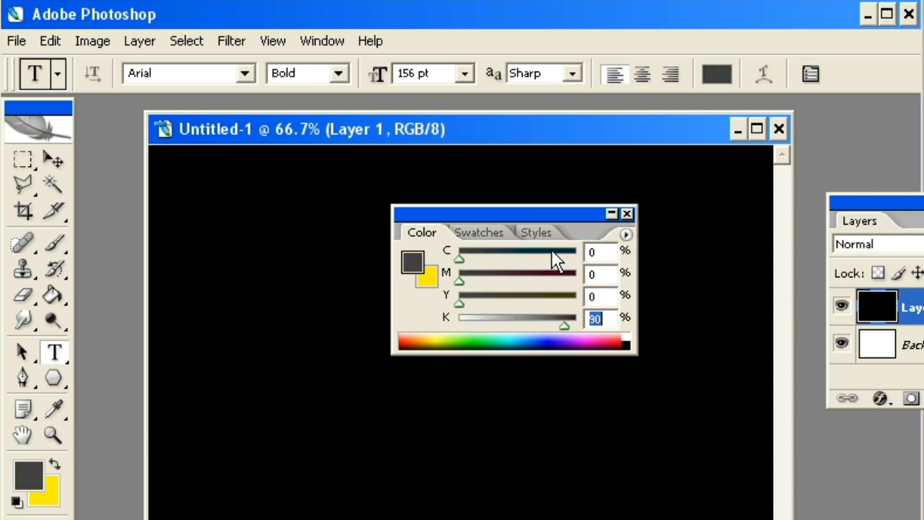
type("0")
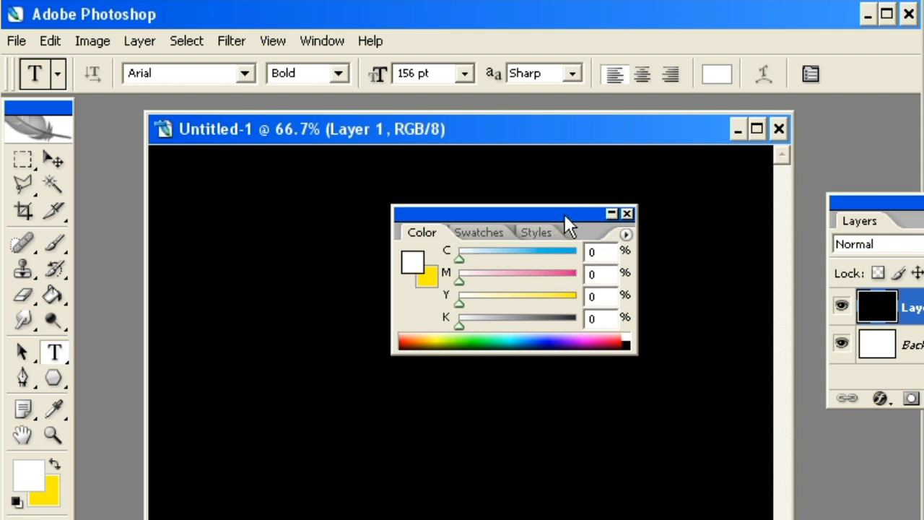
left_click_drag(603, 214, 850, 435)
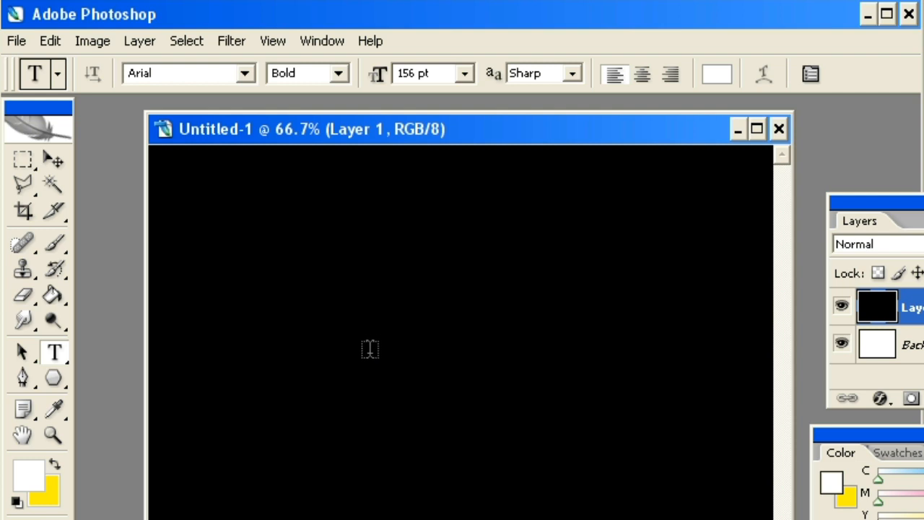
Add the text "Fire" in white Arial Bold 156 pt and move it to the horizontal middle of the black canvas
left_click(369, 351)
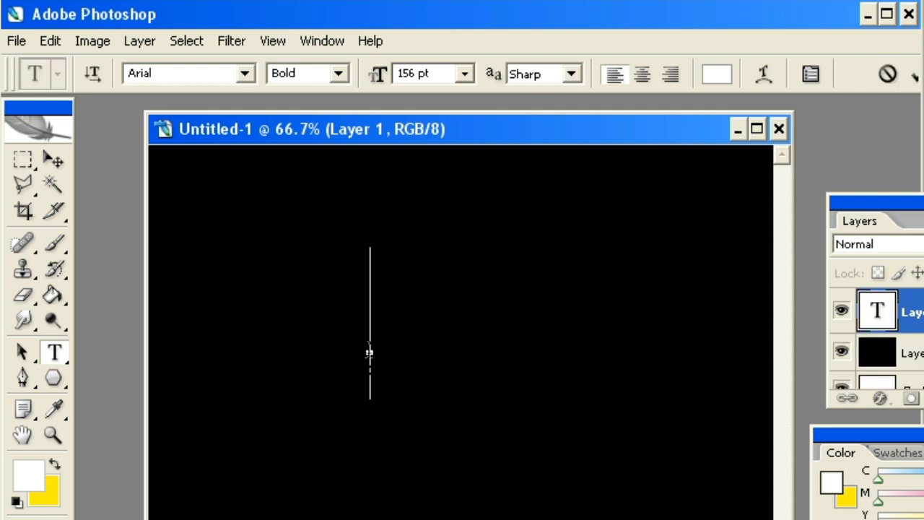
type("Fi")
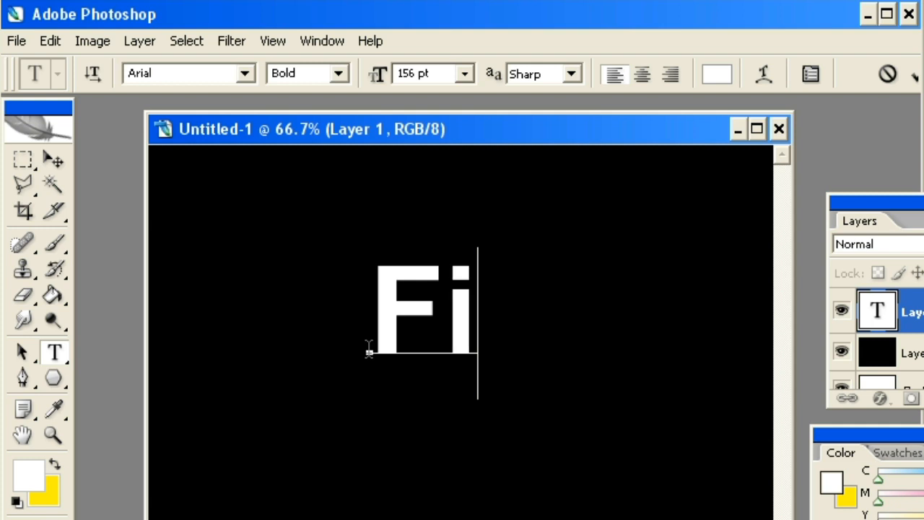
type("re")
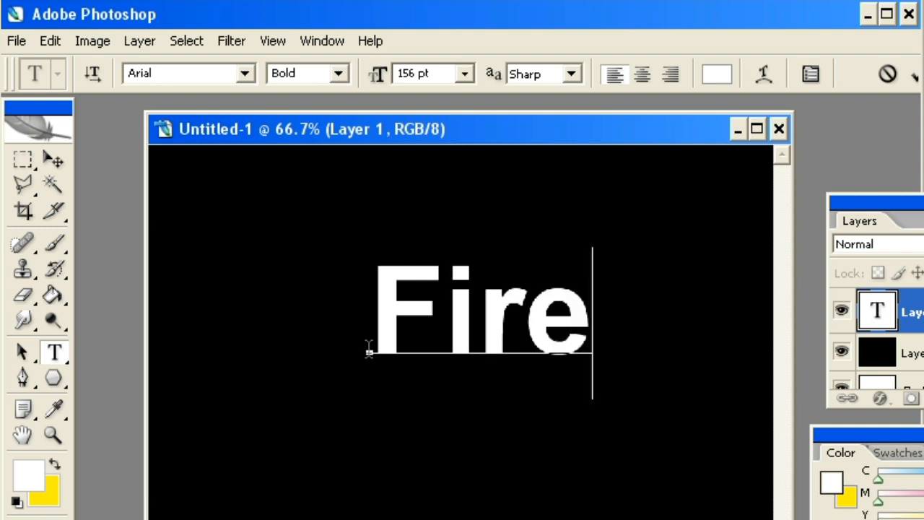
left_click(53, 160)
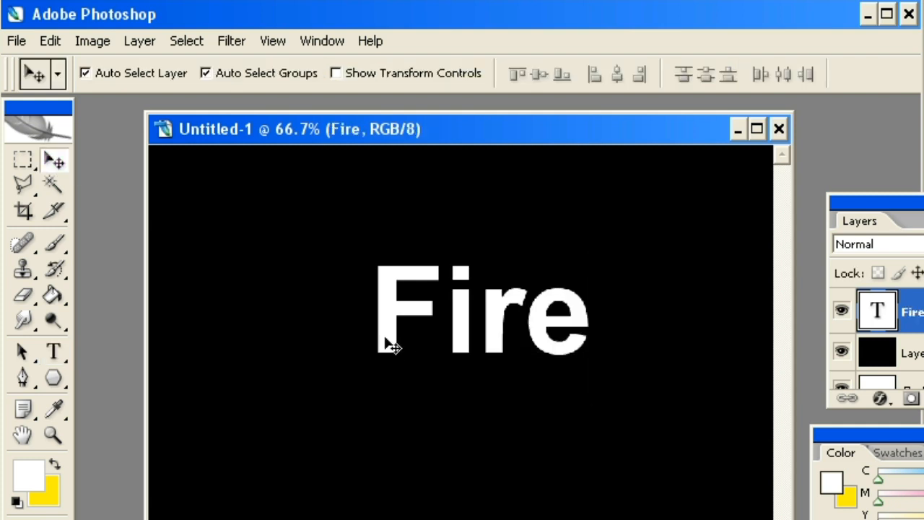
left_click_drag(388, 340, 367, 392)
left_click_drag(461, 125, 442, 107)
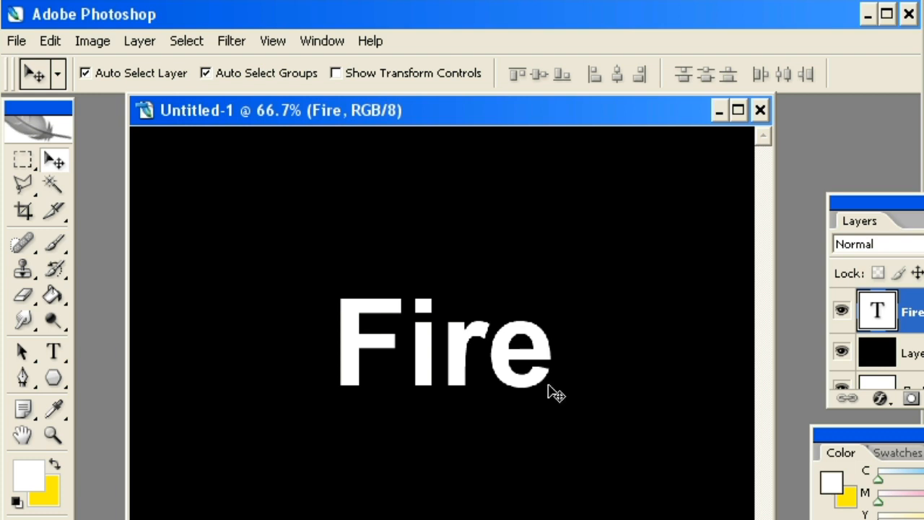
Try a 50° Twirl distortion on the rasterized Fire text, and undo it
left_click(232, 41)
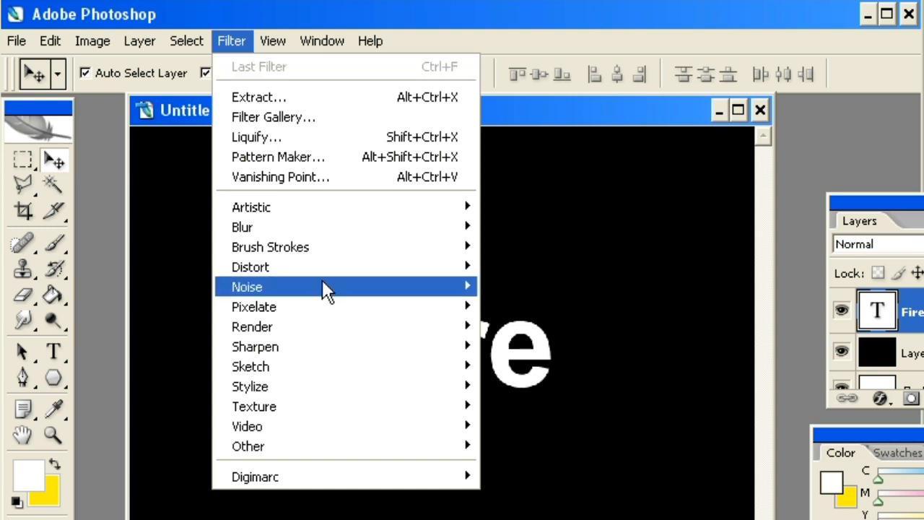
mouse_move(328, 265)
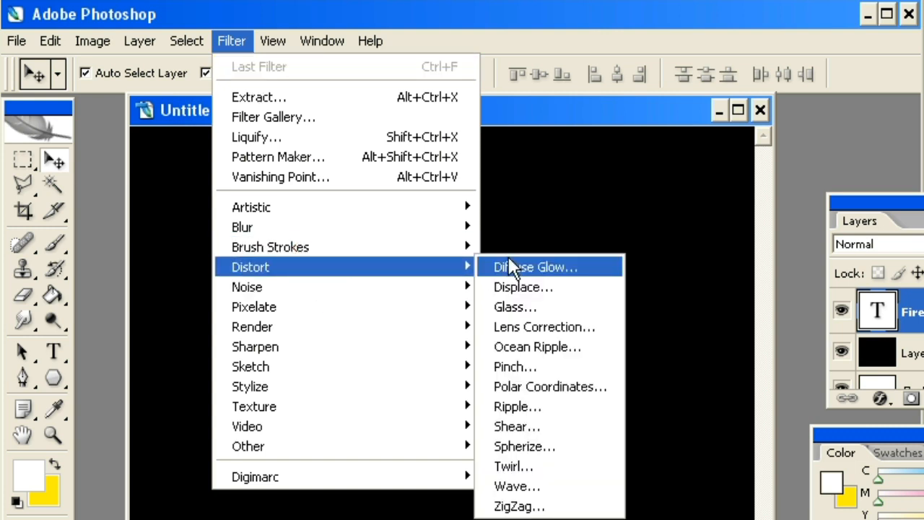
left_click(554, 466)
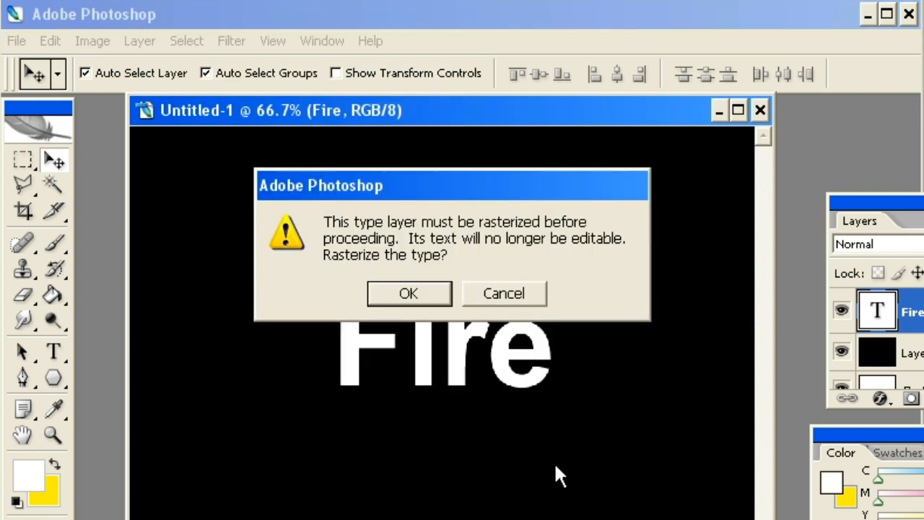
left_click(427, 294)
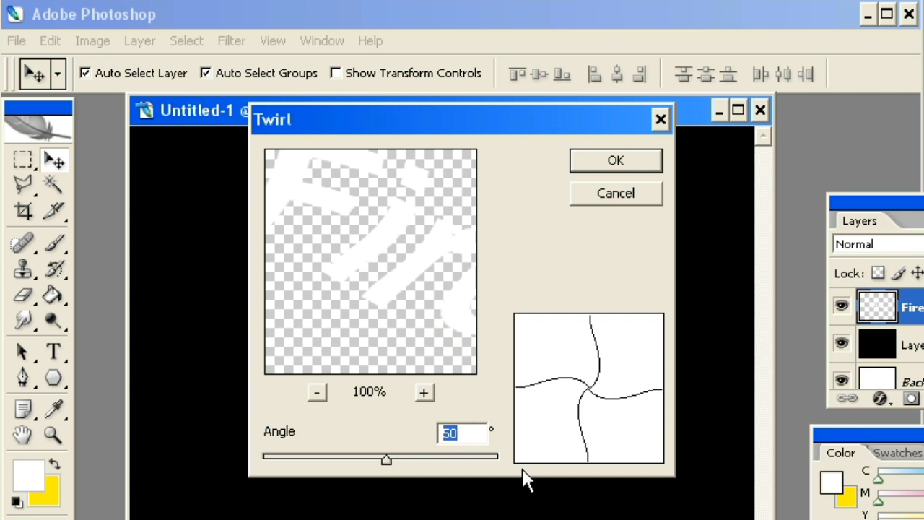
left_click(615, 161)
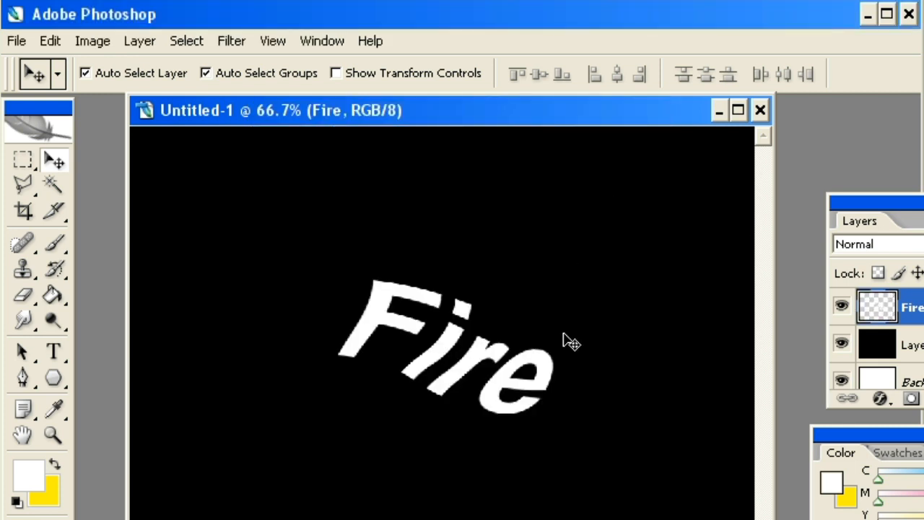
key("ctrl+z")
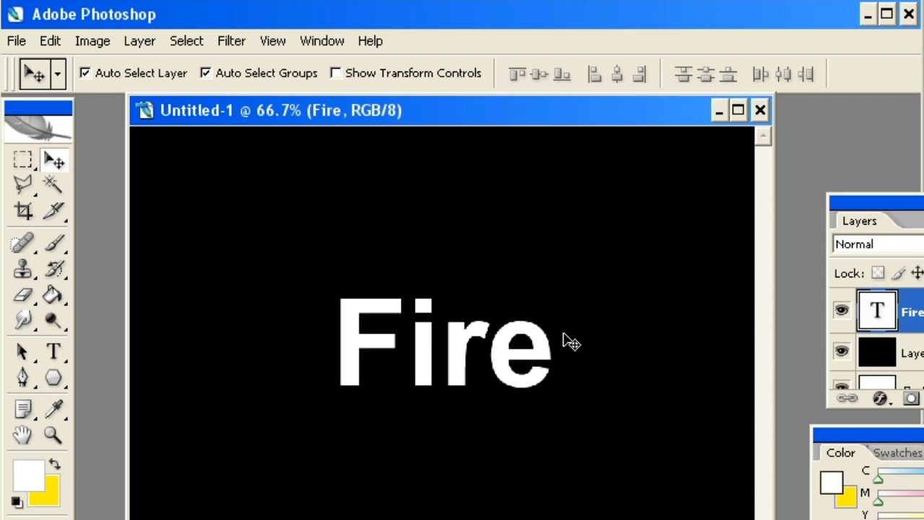
Rasterize the Fire text layer and distort it with the Twirl filter at an angle of 5°
left_click(231, 40)
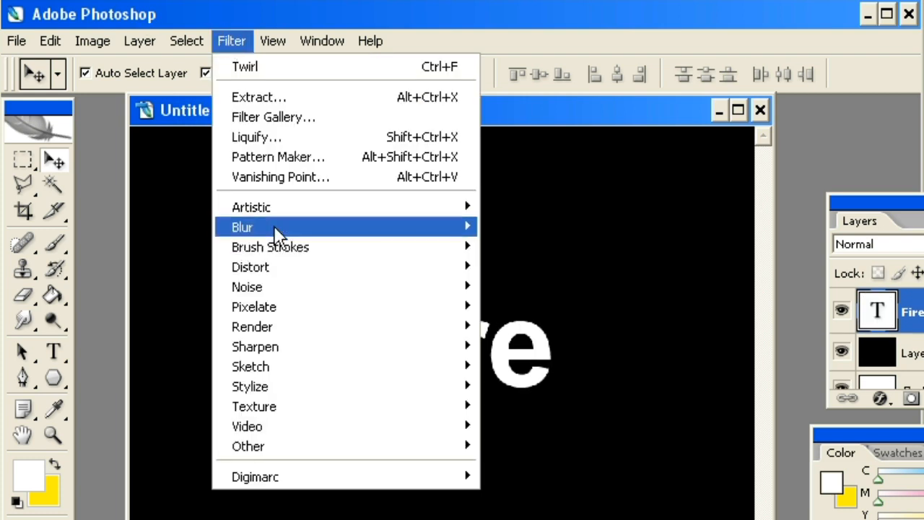
mouse_move(278, 231)
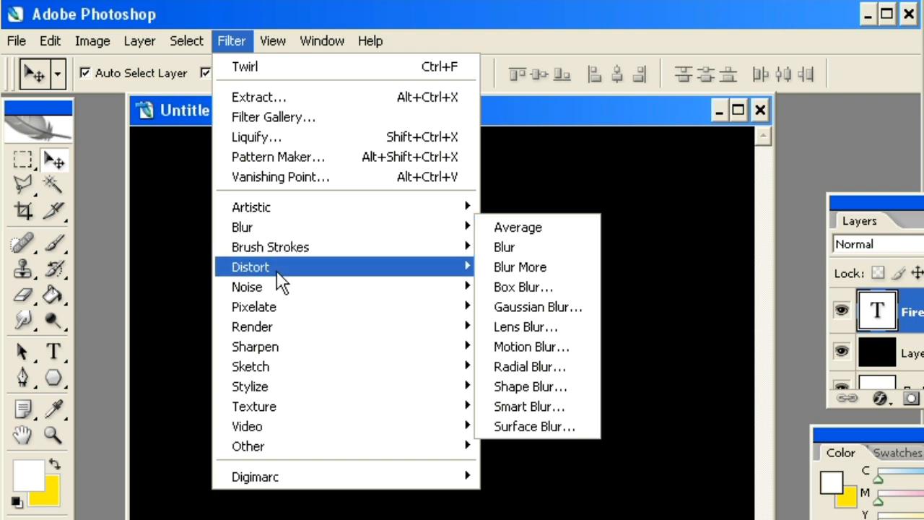
mouse_move(283, 278)
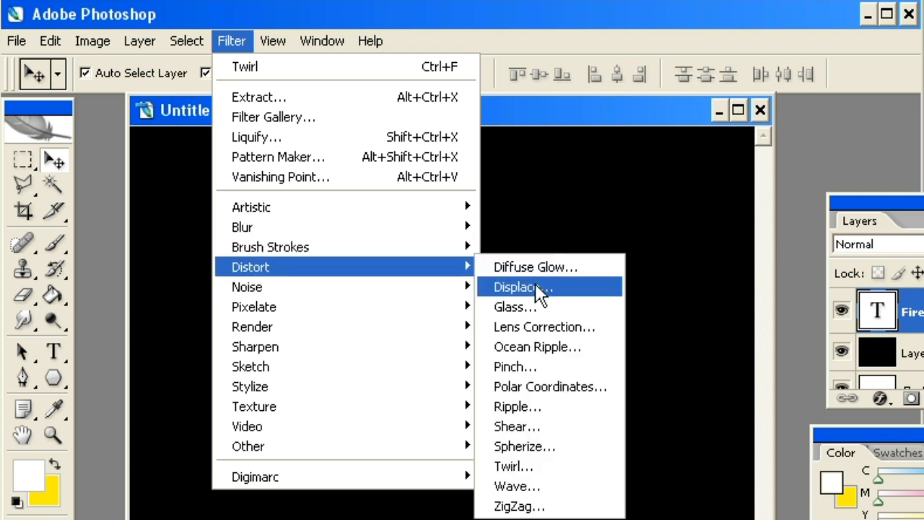
left_click(540, 485)
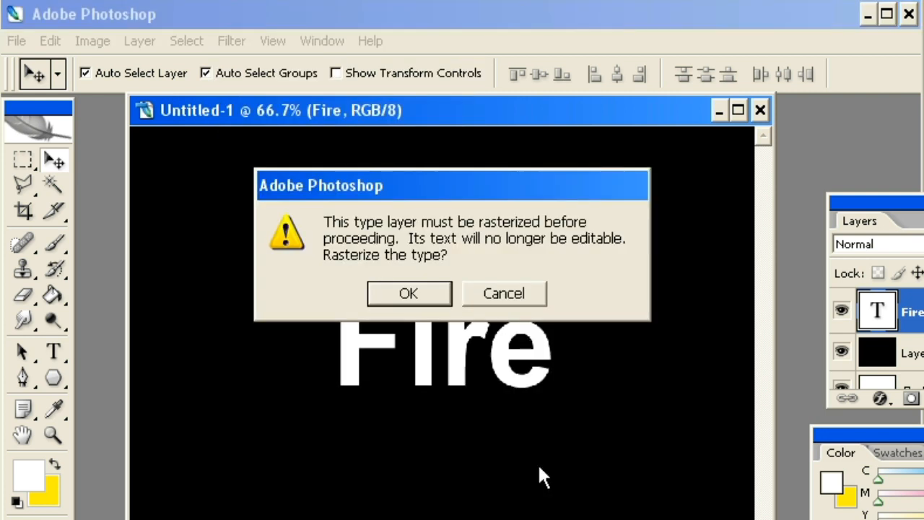
left_click(408, 293)
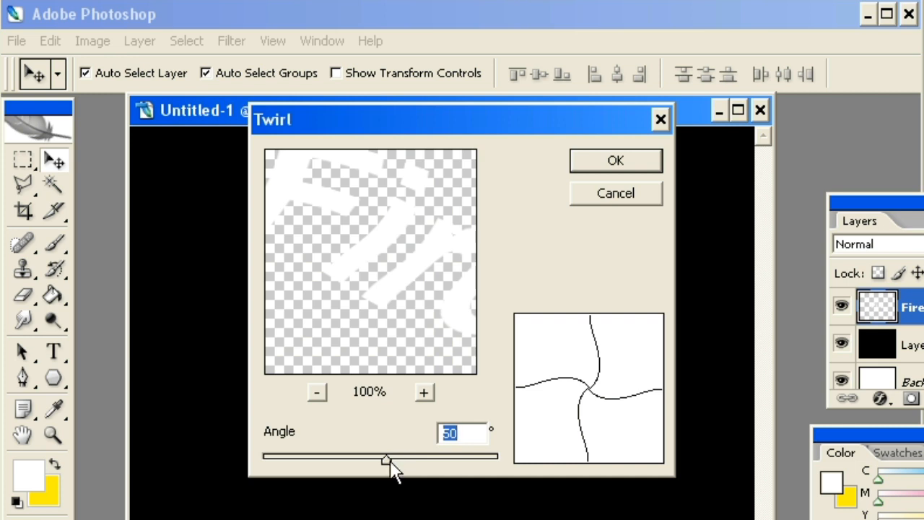
left_click(462, 433)
left_click_drag(462, 433, 436, 438)
type("40")
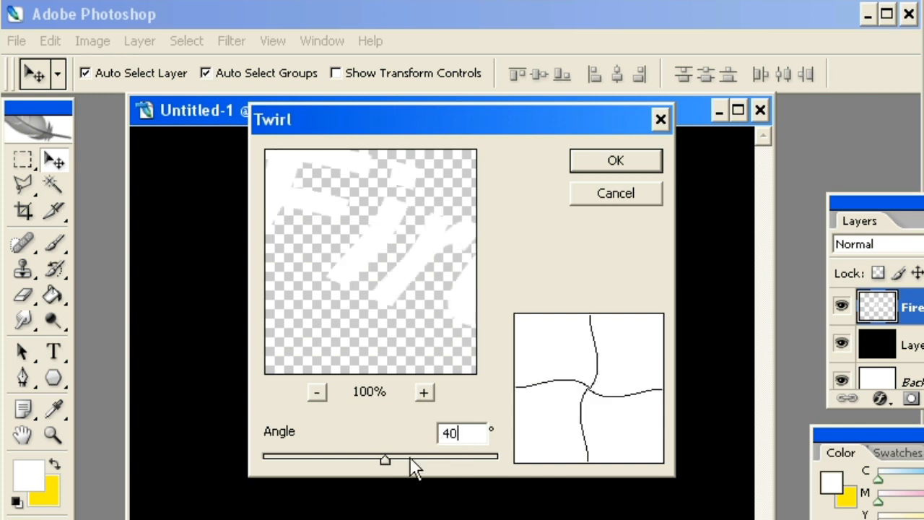
mouse_move(385, 460)
left_mouse_down()
mouse_move(371, 457)
mouse_move(383, 460)
left_mouse_up()
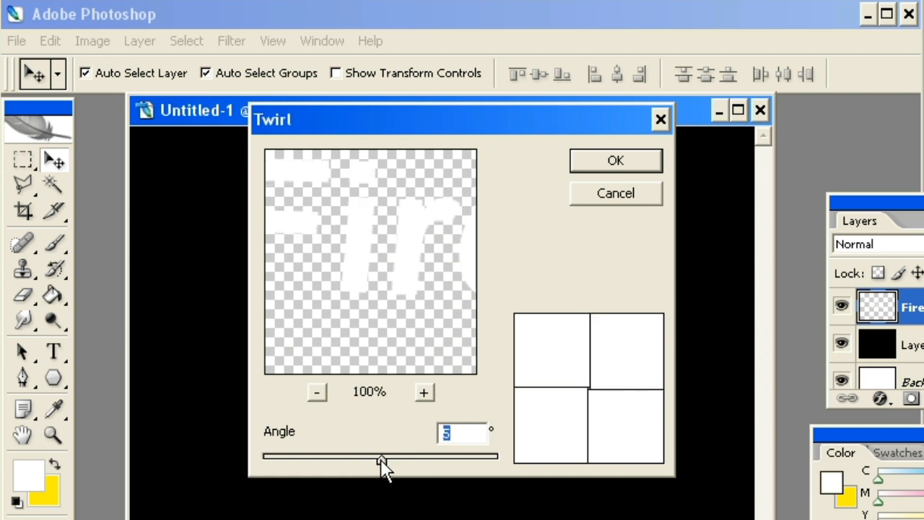
left_click(629, 159)
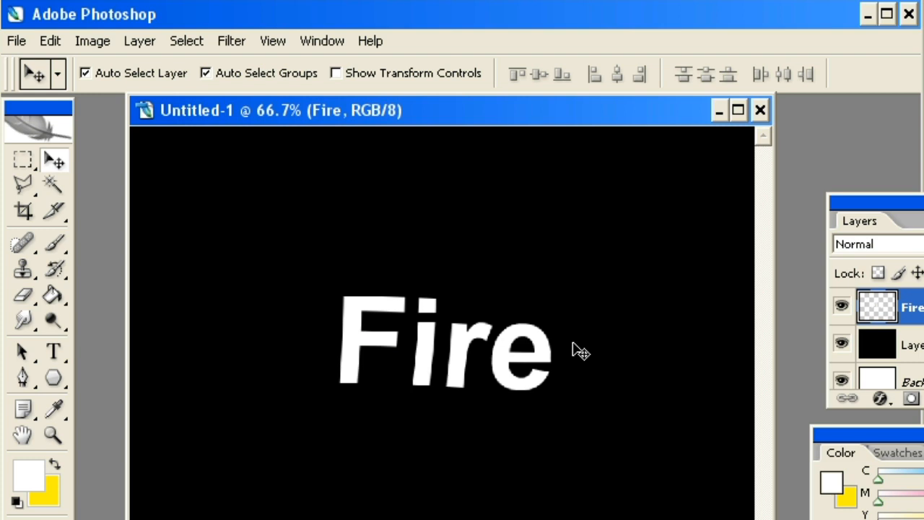
Apply the Ripple filter to the Fire layer with size Large and an amount of 55%
left_click(226, 40)
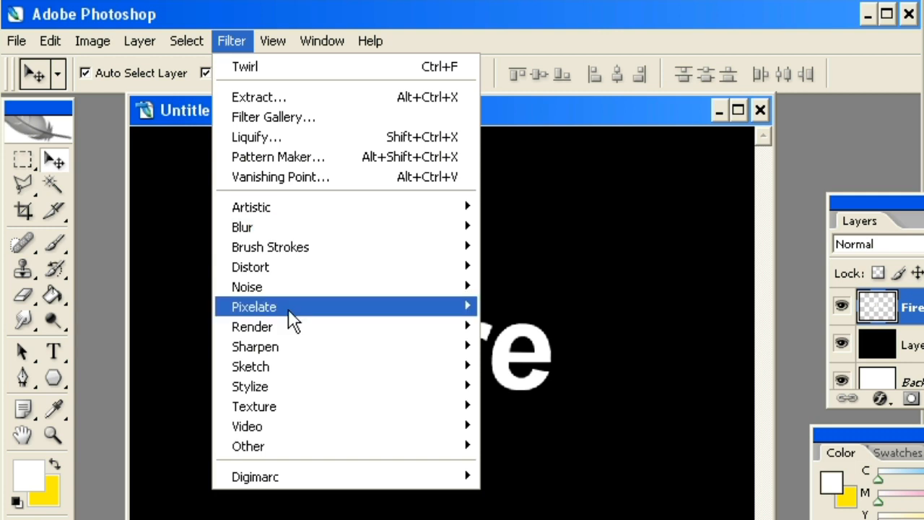
mouse_move(299, 268)
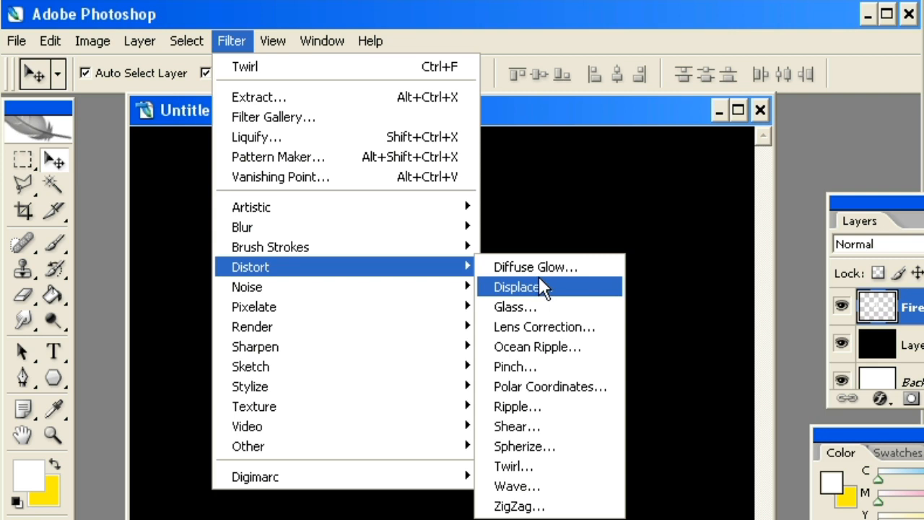
left_click(544, 405)
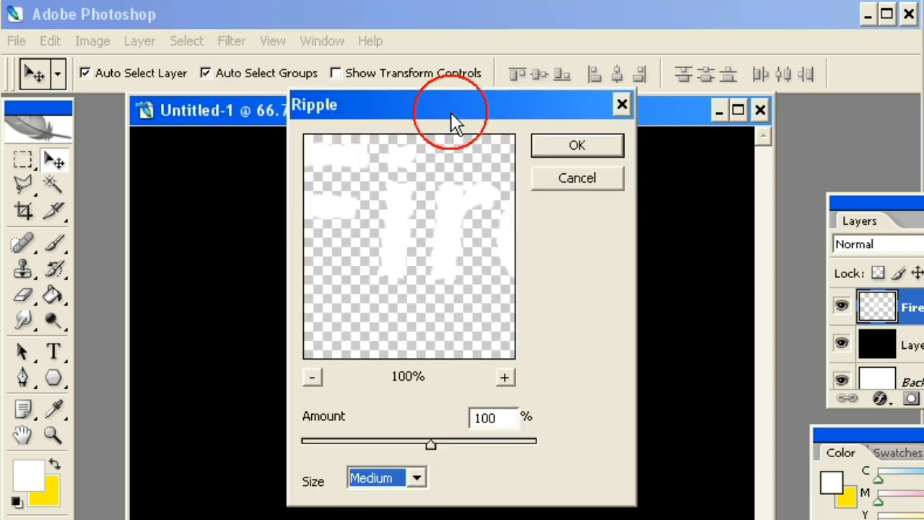
left_click_drag(452, 112, 433, 122)
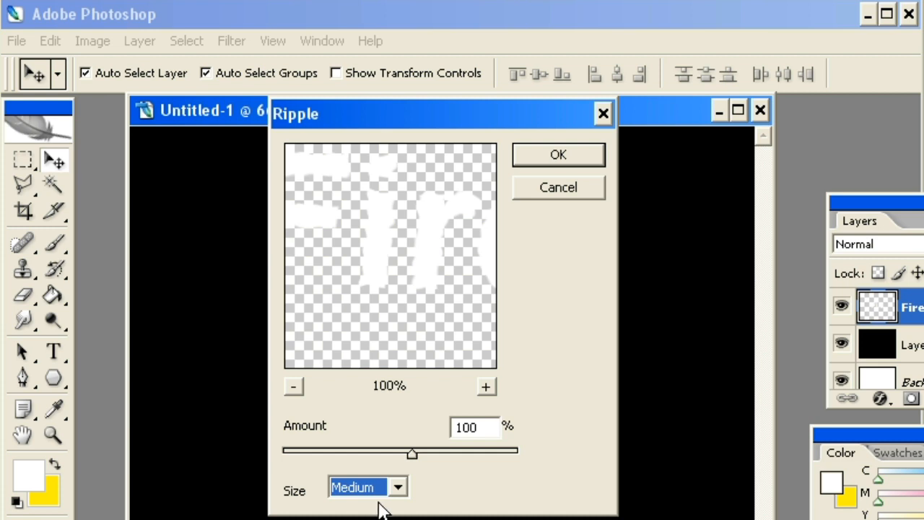
left_click(399, 488)
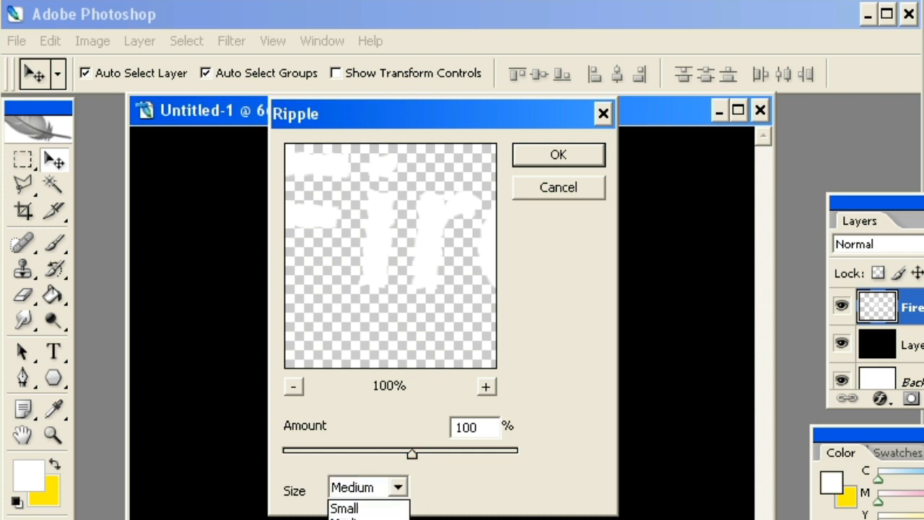
left_click(368, 519)
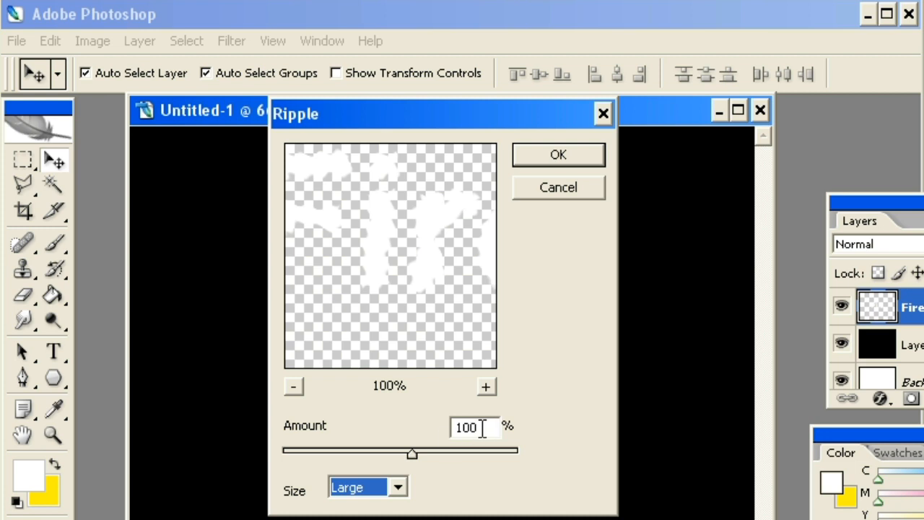
left_click_drag(482, 429, 453, 427)
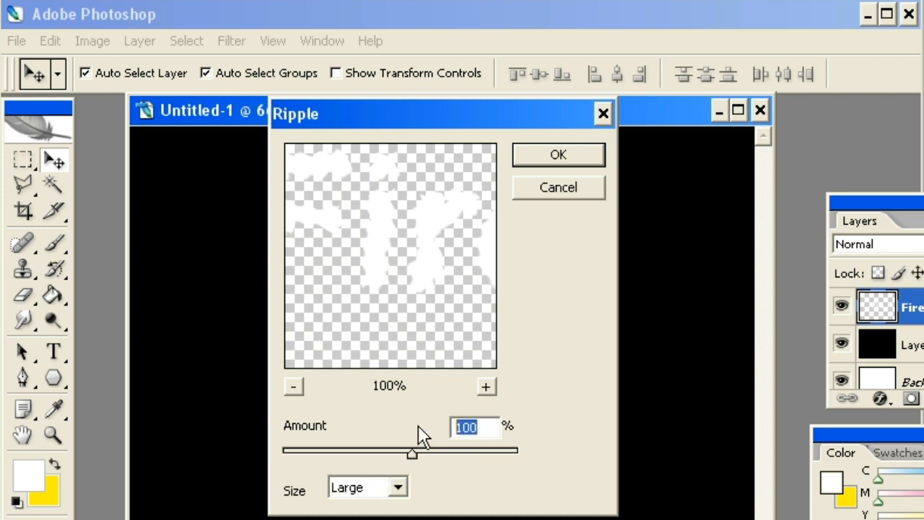
type("55")
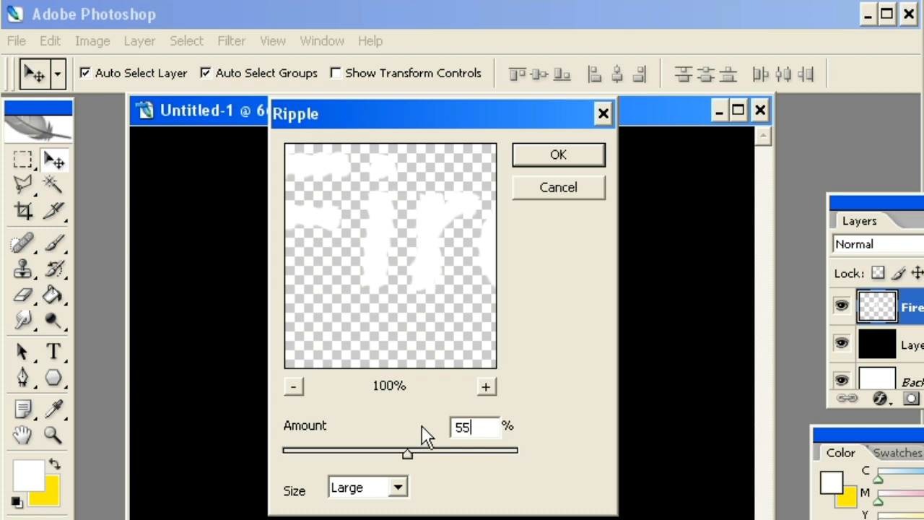
left_click(560, 155)
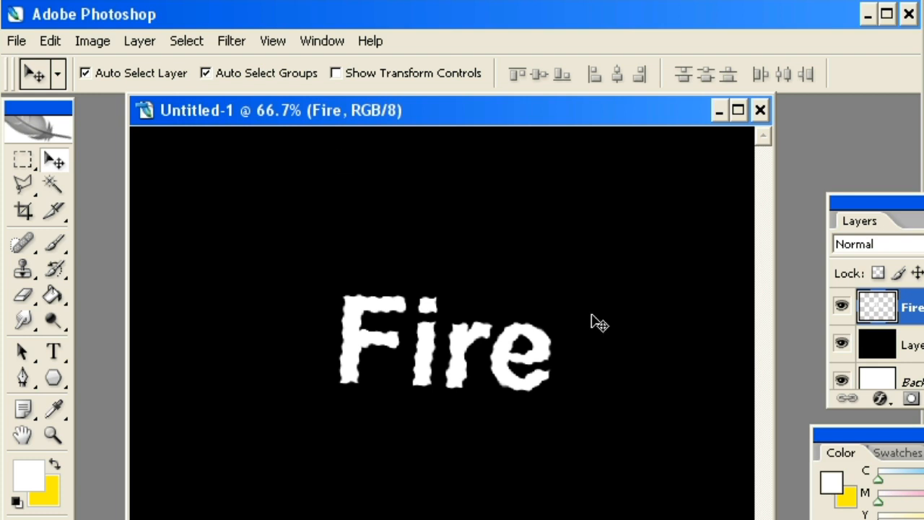
Apply the Fragment pixelate filter to the rippled Fire text layer
left_click(231, 40)
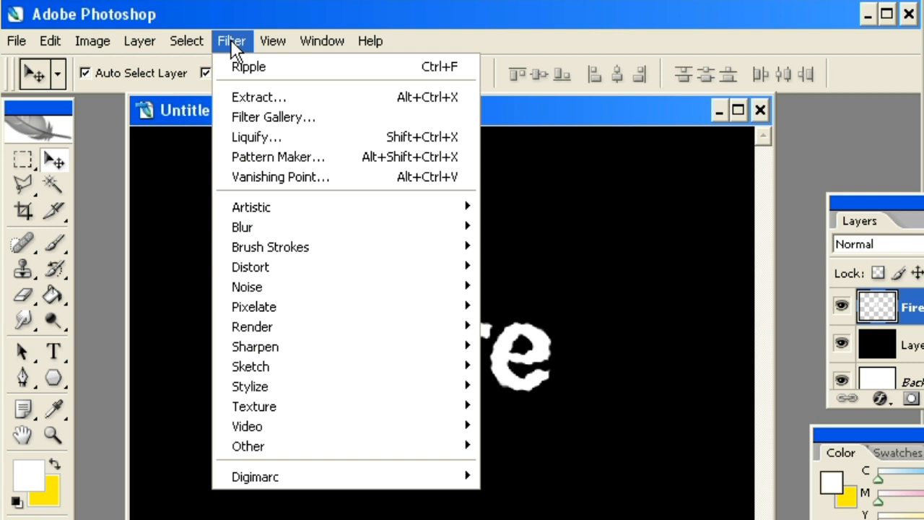
mouse_move(302, 328)
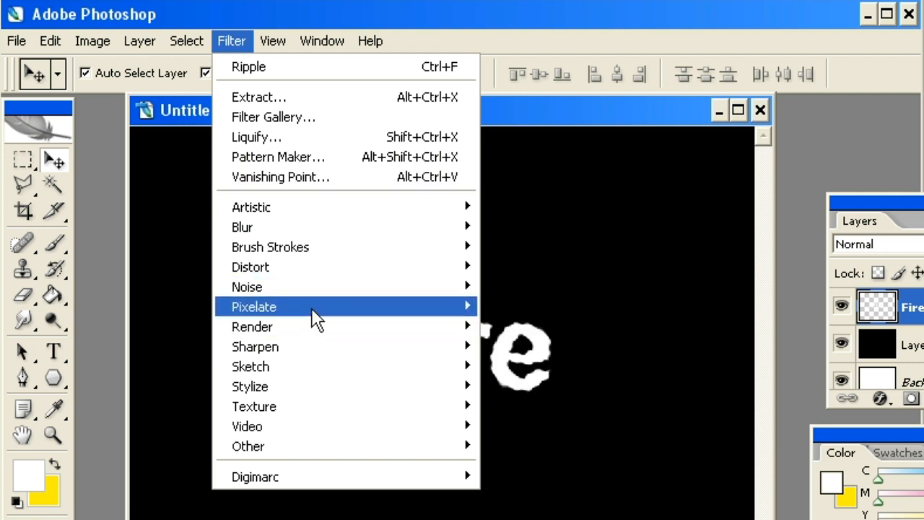
mouse_move(340, 311)
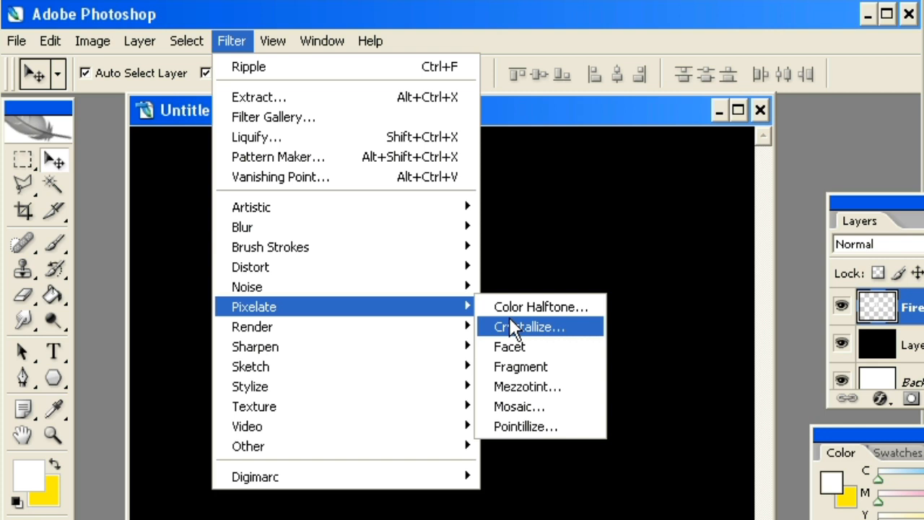
left_click(547, 369)
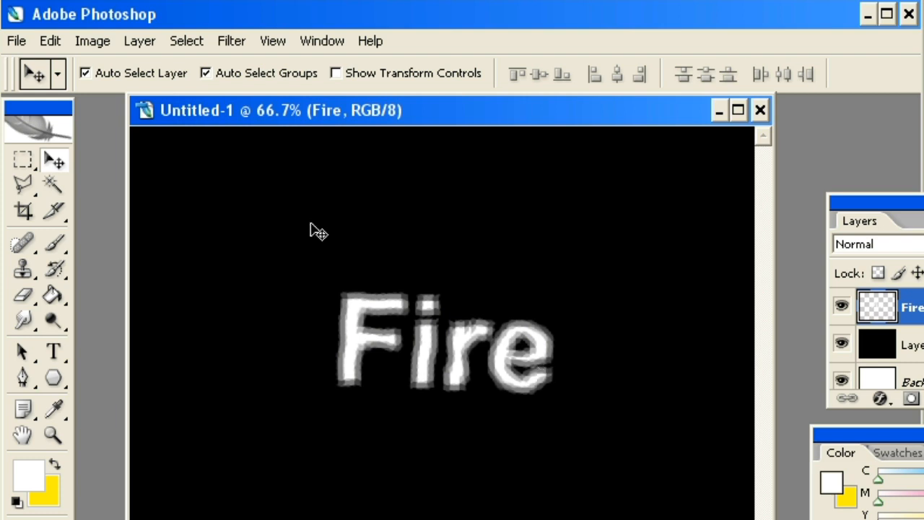
Set the Displace filter for the Fire layer to horizontal and vertical scale 3, Tile and Repeat Edge Pixels, and proceed to choosing the displacement map
left_click(230, 40)
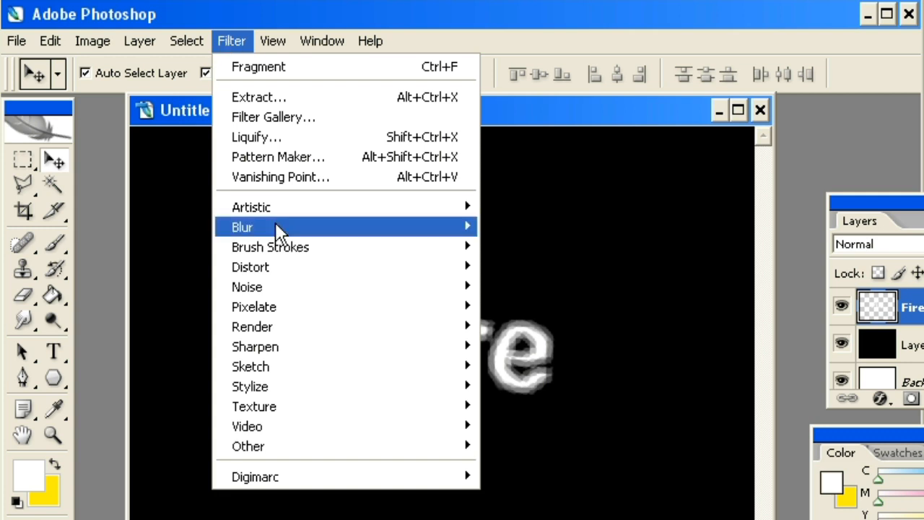
mouse_move(302, 273)
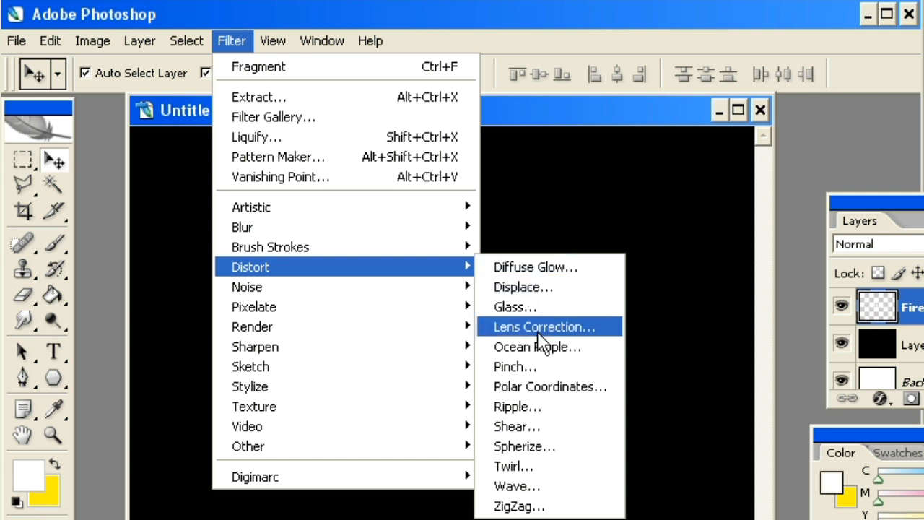
left_click(540, 289)
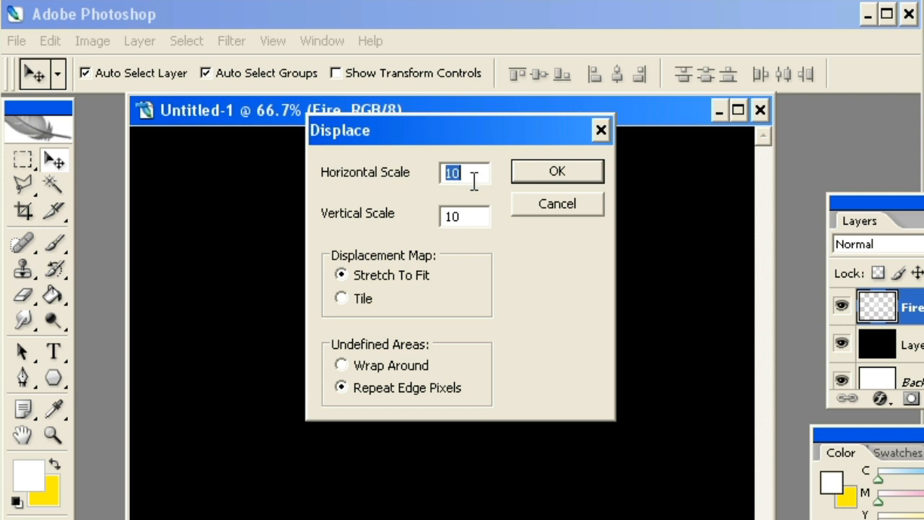
type("3")
key("Tab")
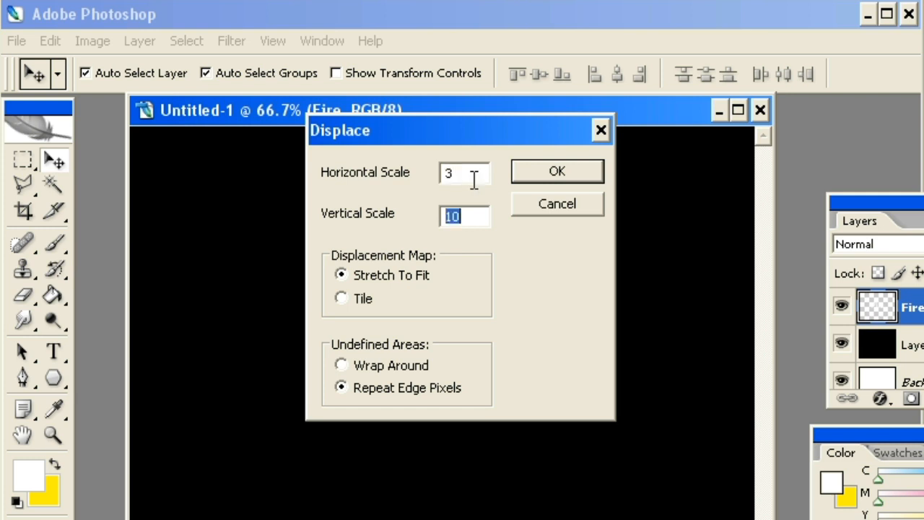
type("3")
left_click(345, 299)
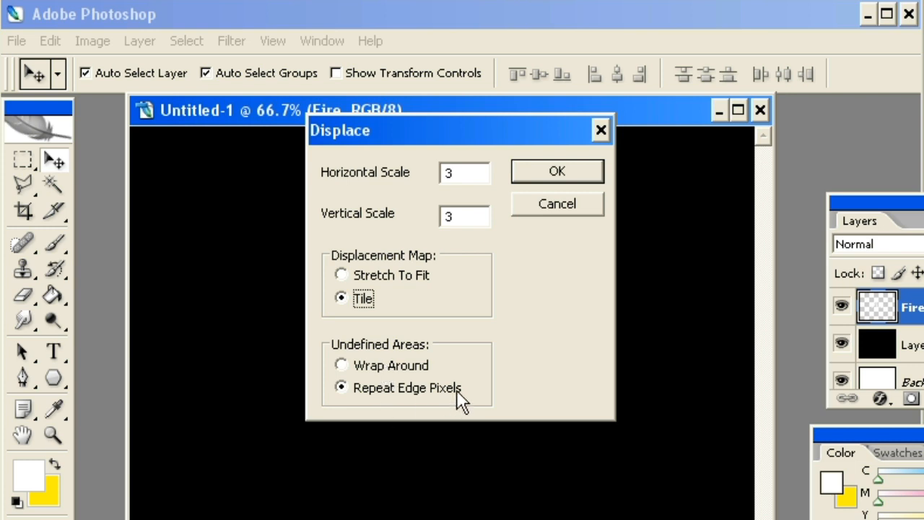
left_click(355, 364)
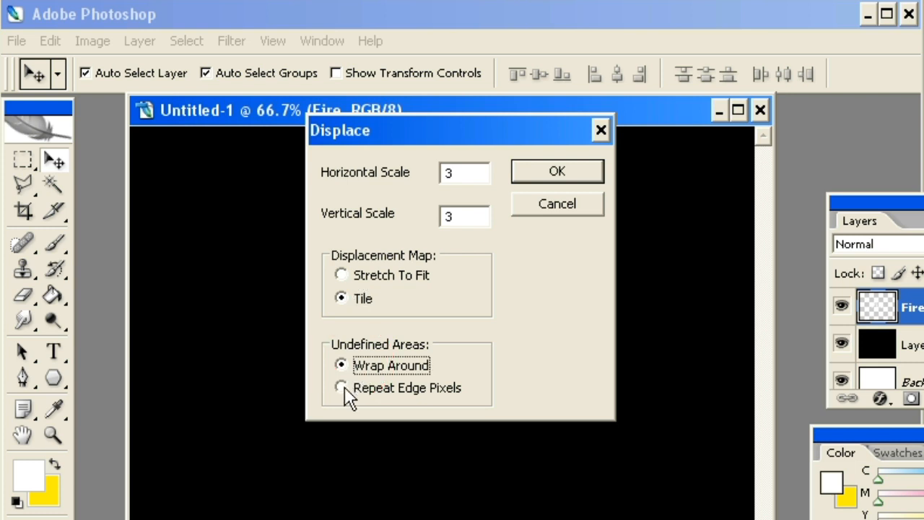
left_click(344, 386)
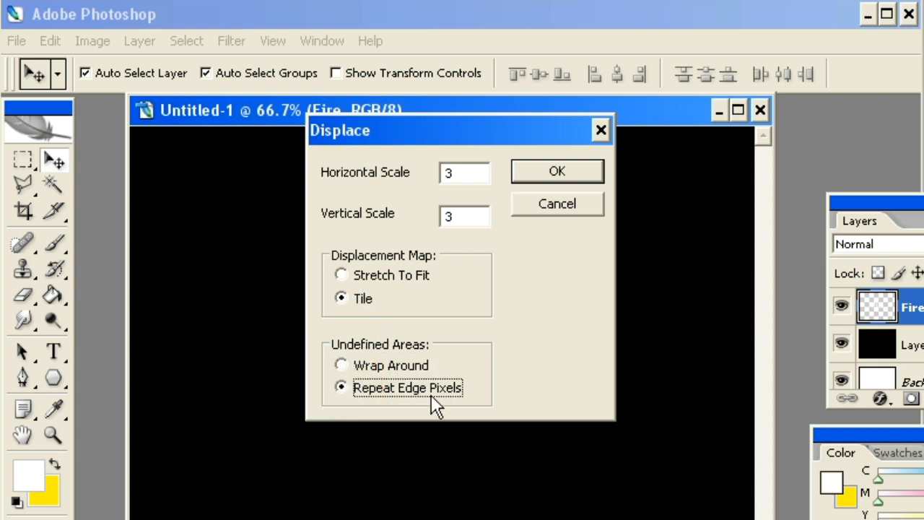
left_click(556, 179)
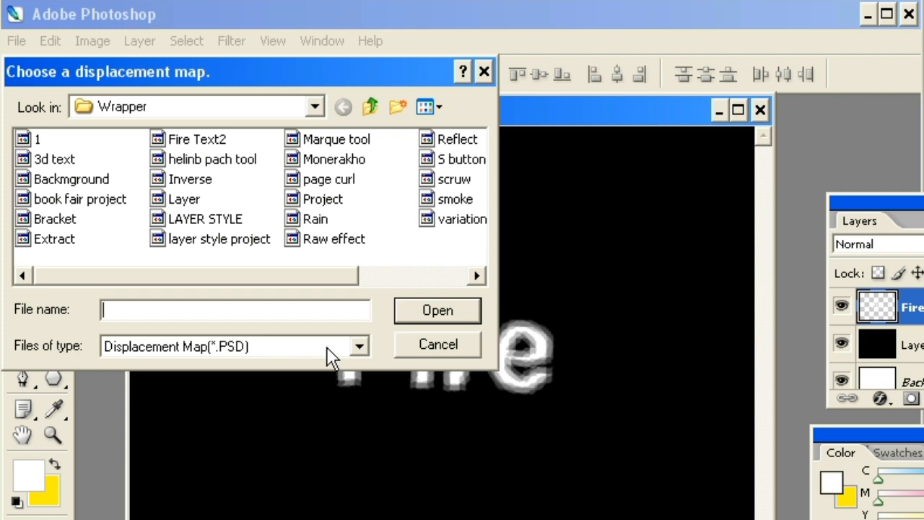
Load the Crumbles displacement map from the Plug-Ins > Displacement Maps folder of Adobe Photoshop CS2 on drive D: to displace the Fire layer
left_click_drag(294, 81, 448, 158)
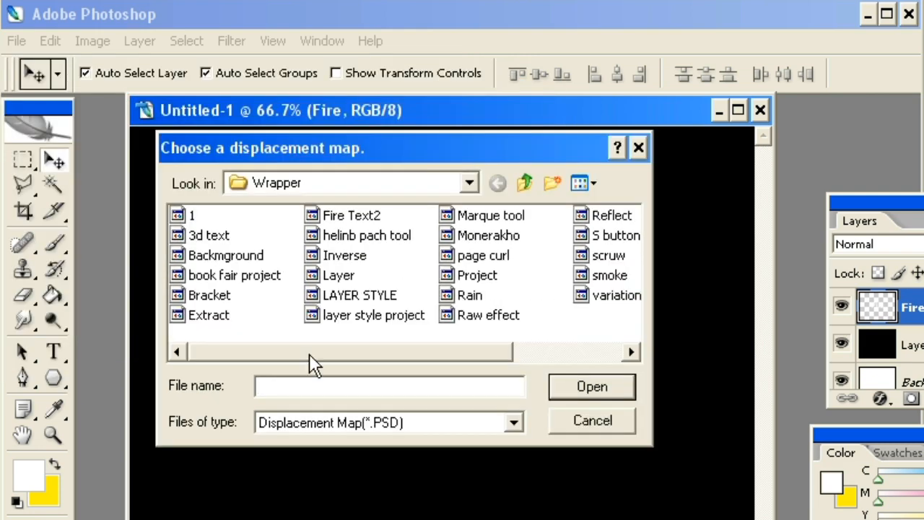
left_click_drag(406, 148, 437, 200)
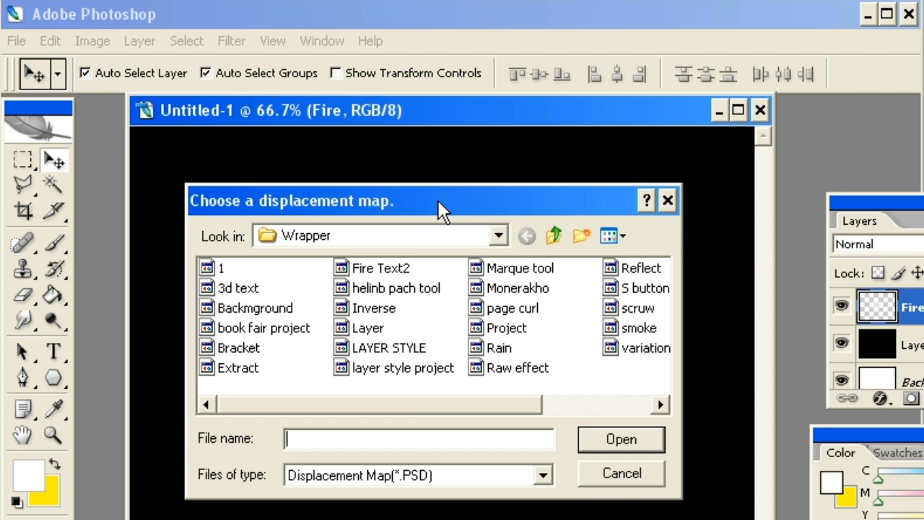
left_click(499, 238)
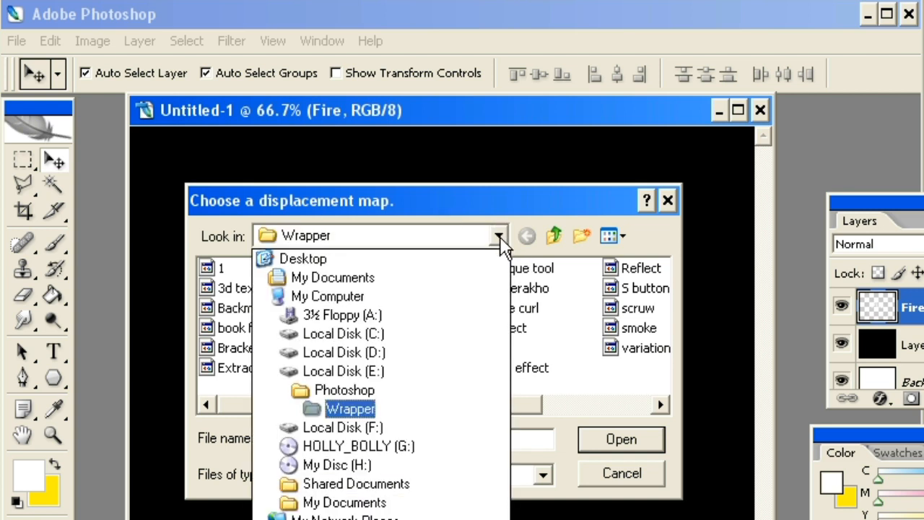
left_click(381, 361)
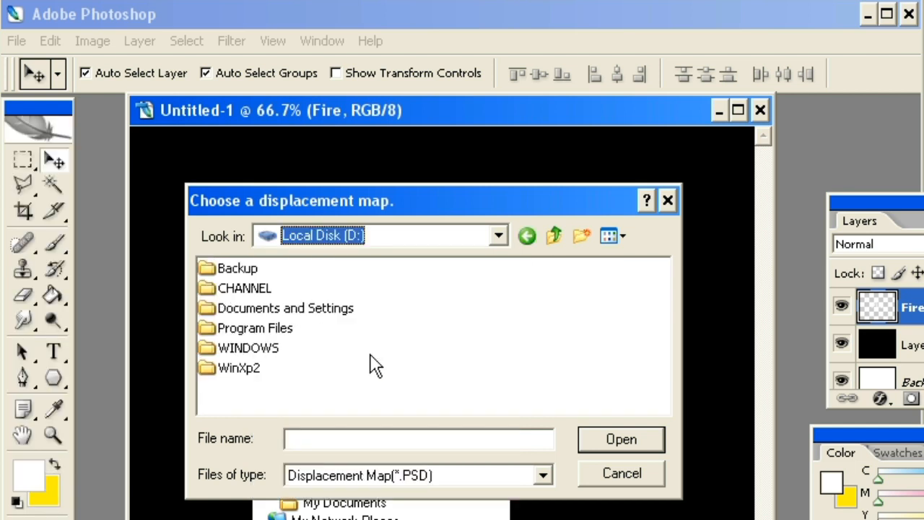
double_click(260, 328)
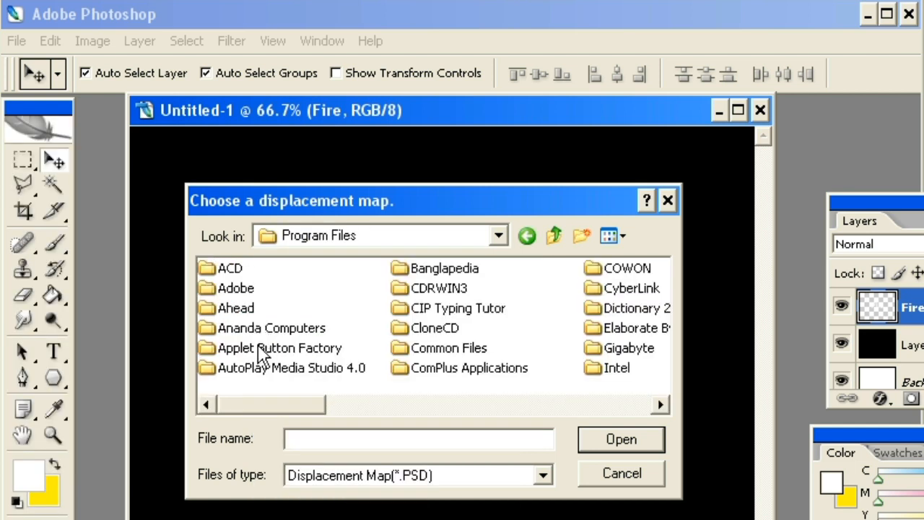
double_click(243, 290)
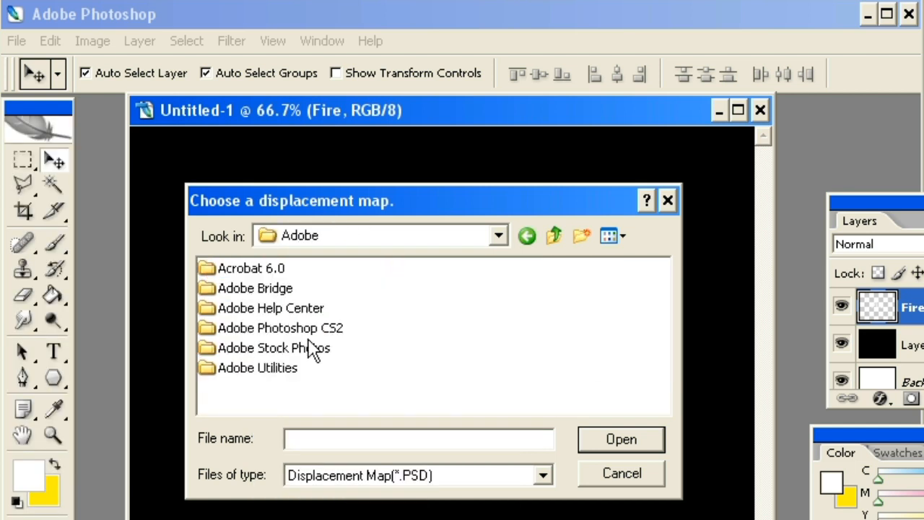
double_click(309, 329)
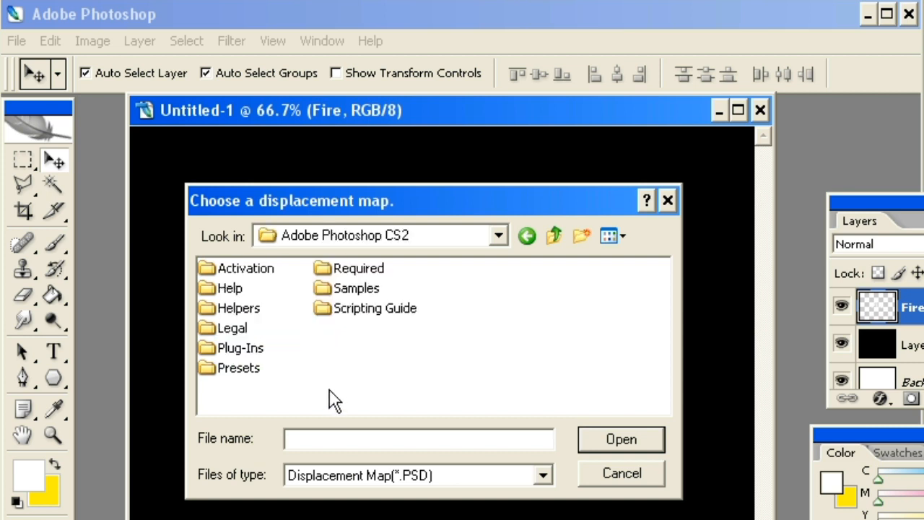
double_click(249, 350)
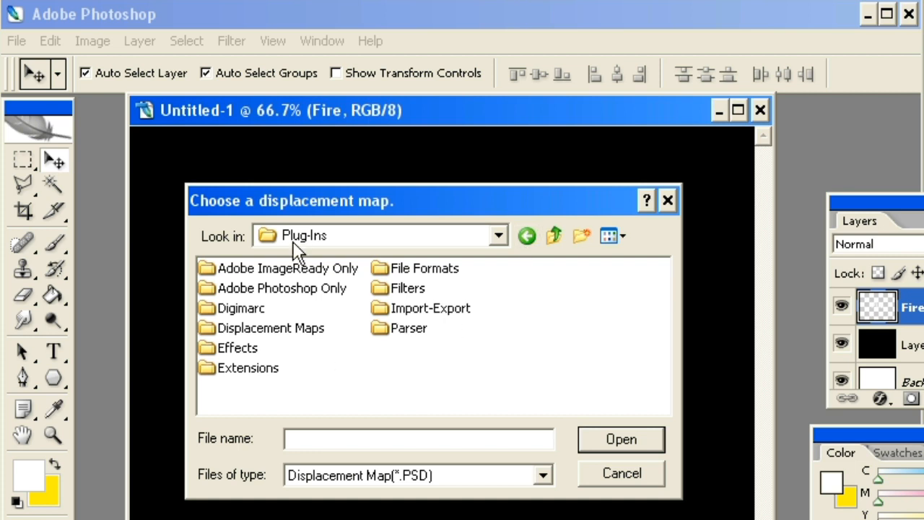
double_click(297, 328)
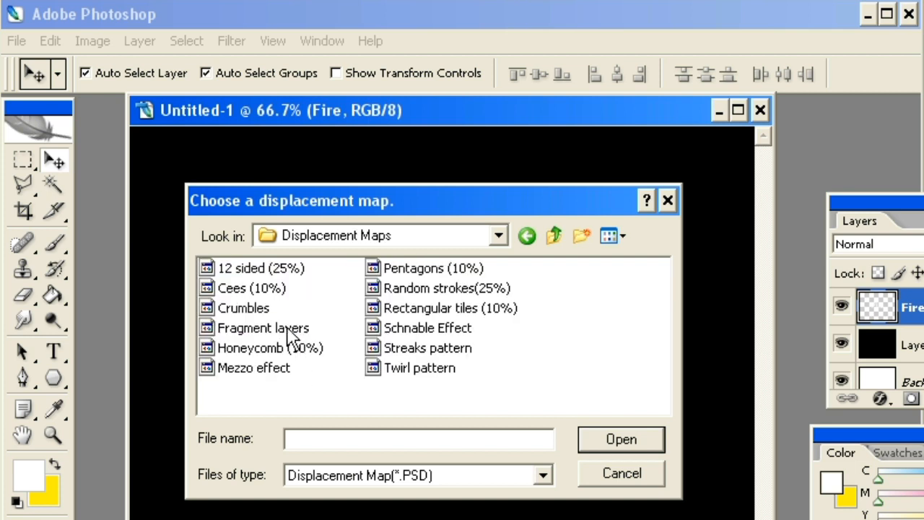
left_click(250, 311)
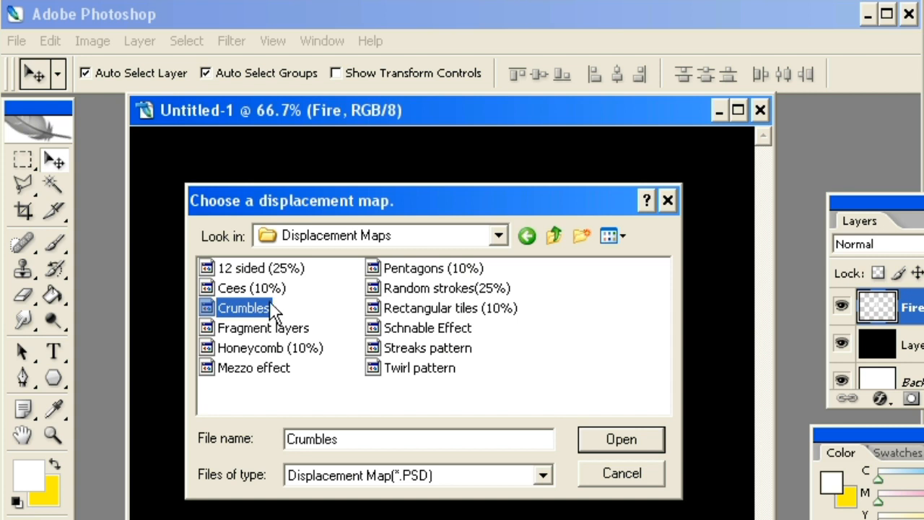
left_click(616, 438)
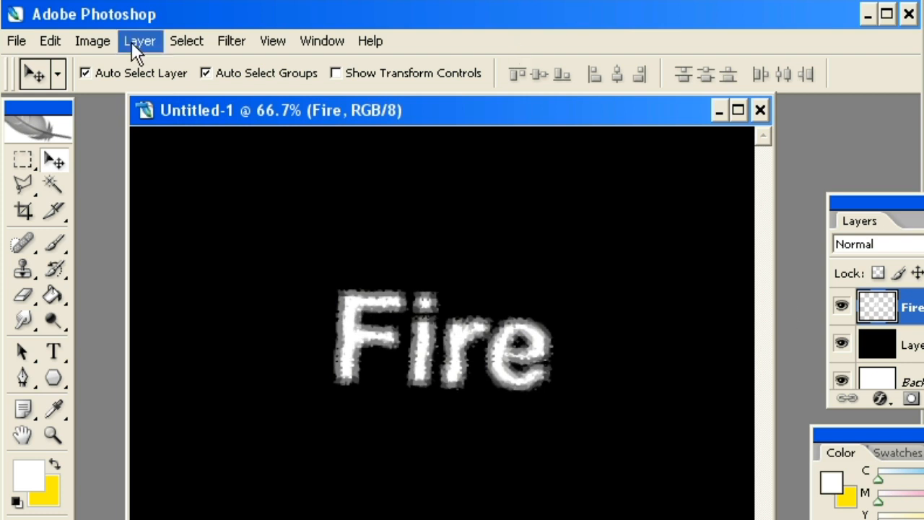
Rotate the Fire layer 90° clockwise and apply the Wind filter with the Wind method and direction From the Left
left_click(49, 41)
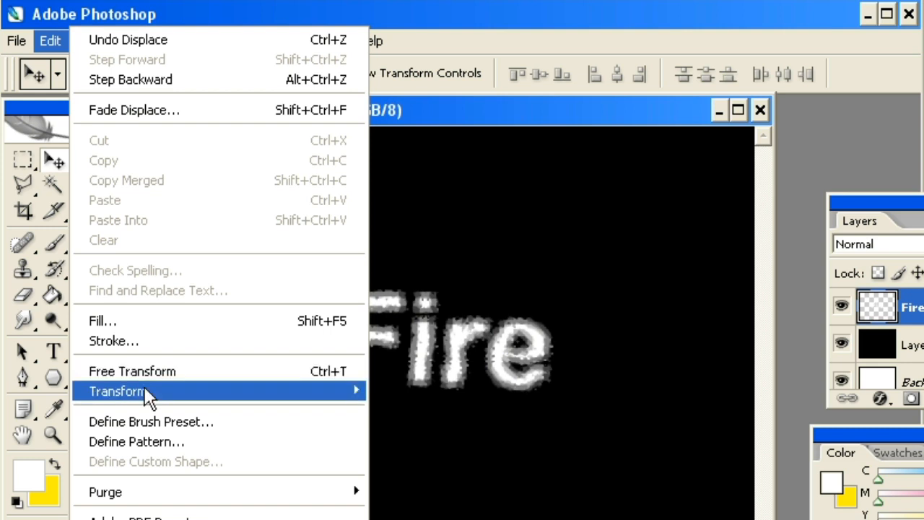
mouse_move(147, 394)
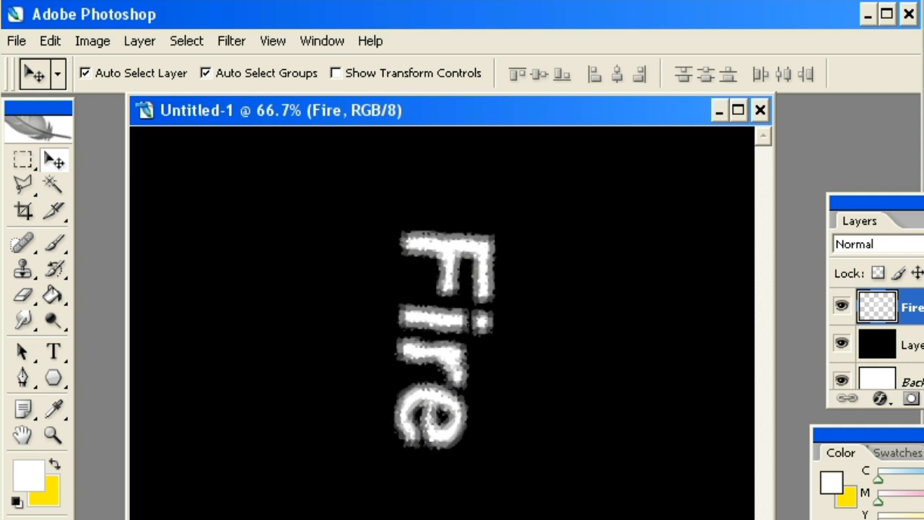
left_click(232, 41)
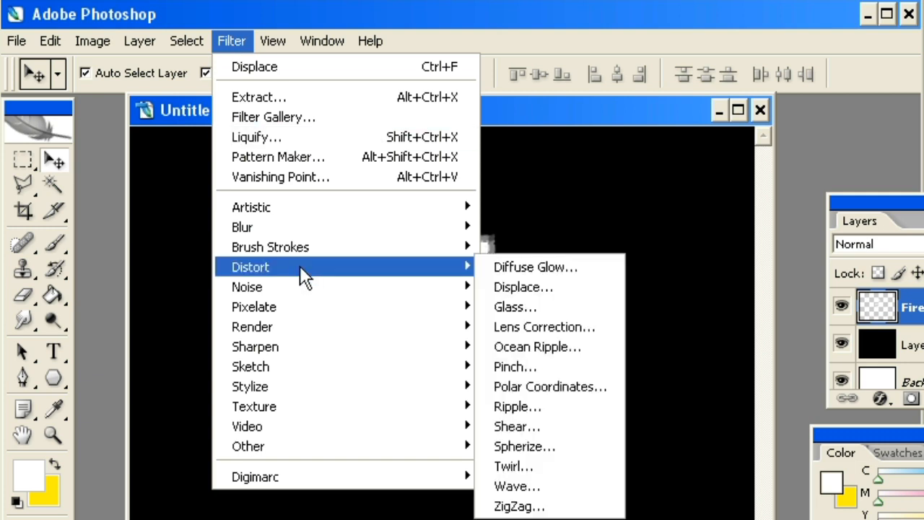
mouse_move(302, 381)
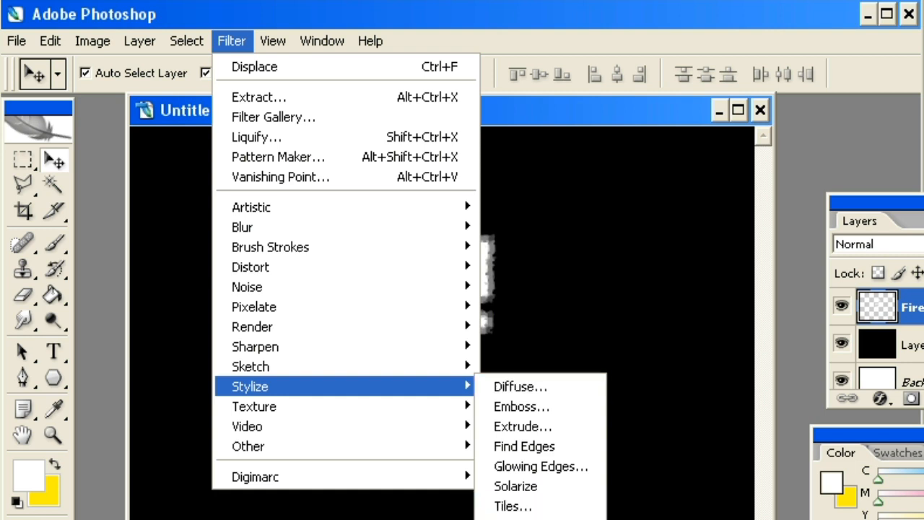
left_click(510, 519)
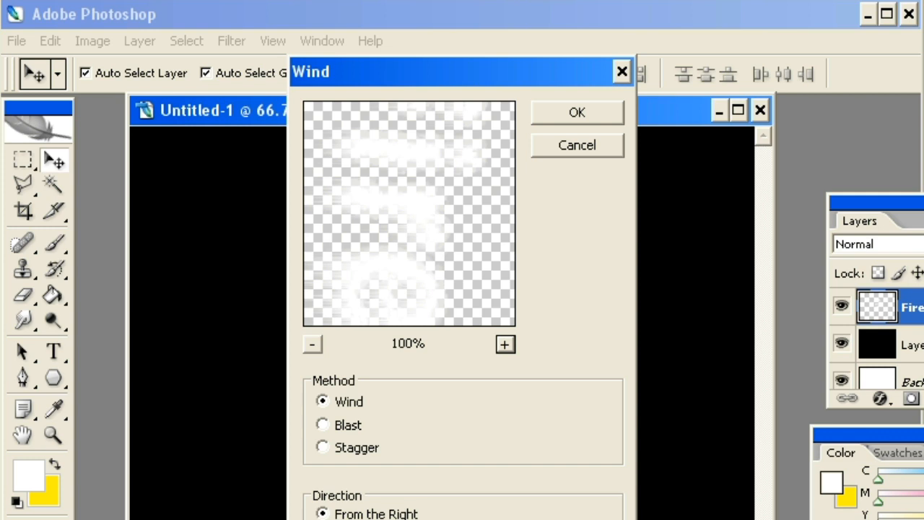
left_click(323, 426)
left_click(324, 404)
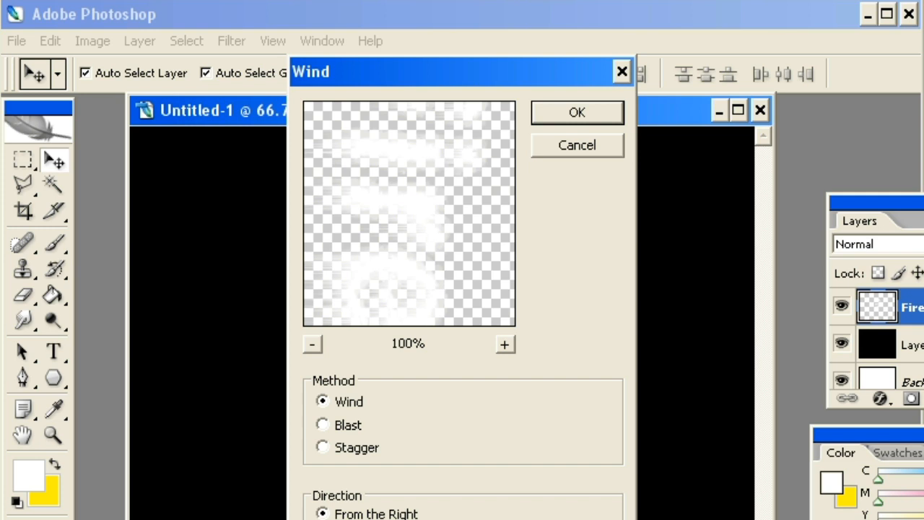
left_click(324, 519)
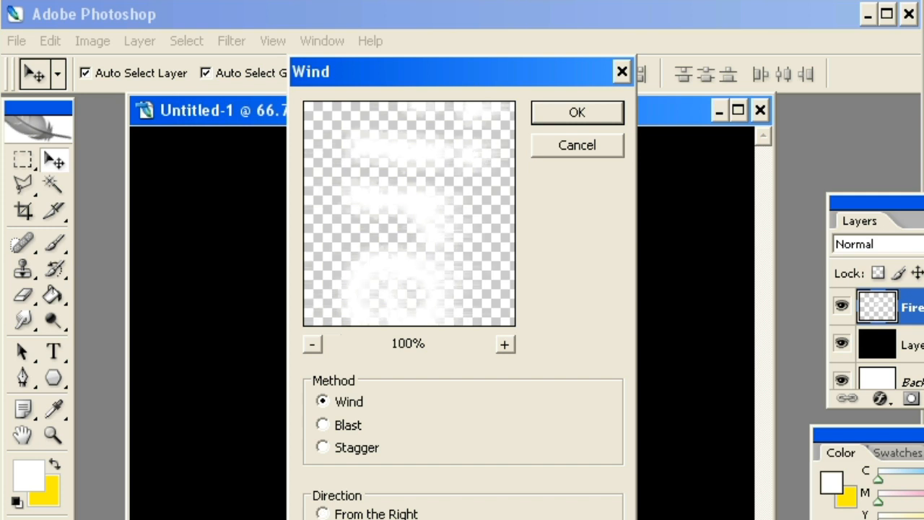
left_click(578, 114)
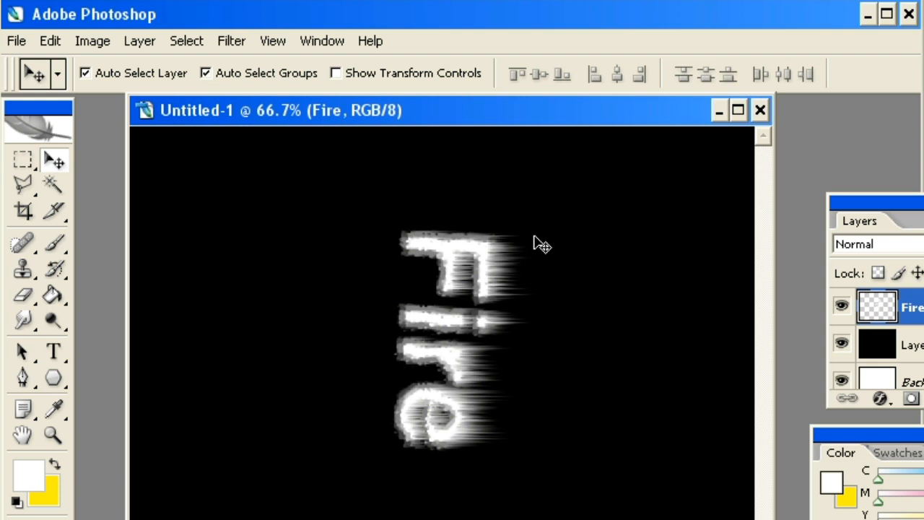
Repeat the Wind filter on the Fire layer to lengthen the streaks and rotate the text 90° counterclockwise back to upright
key("ctrl+f")
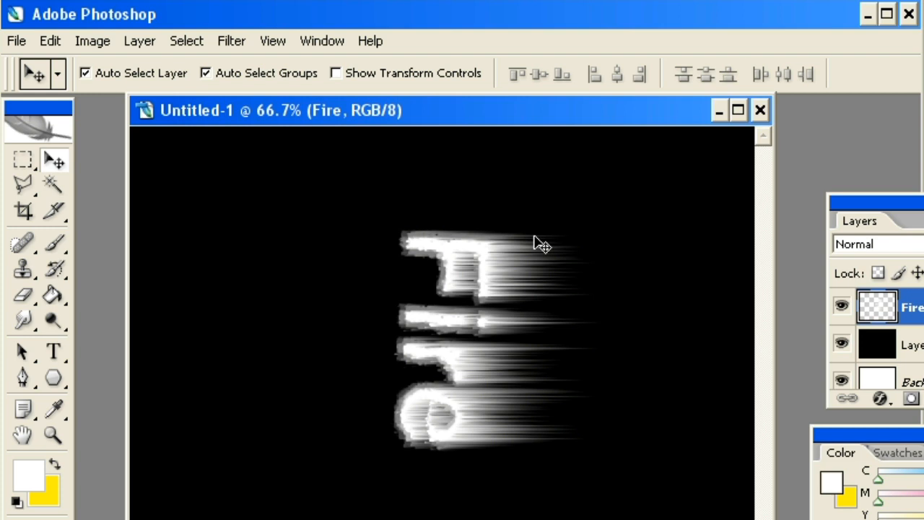
left_click(49, 42)
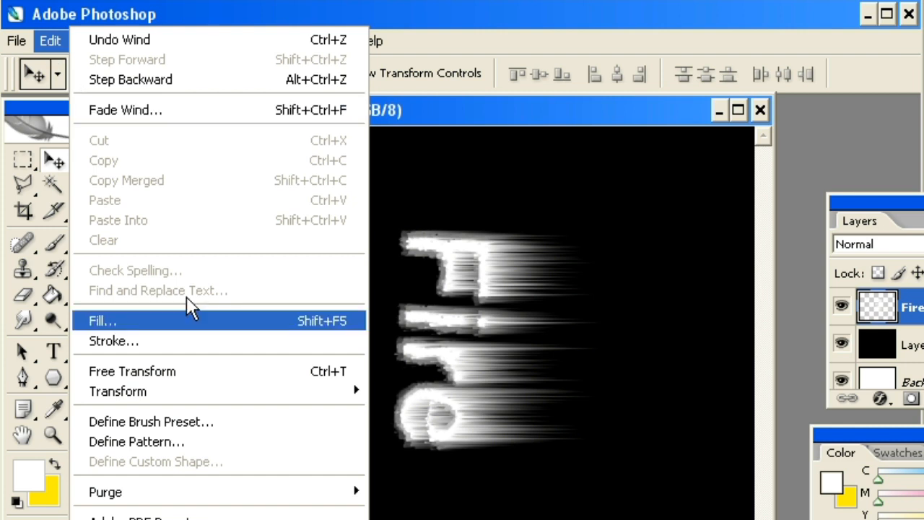
mouse_move(206, 389)
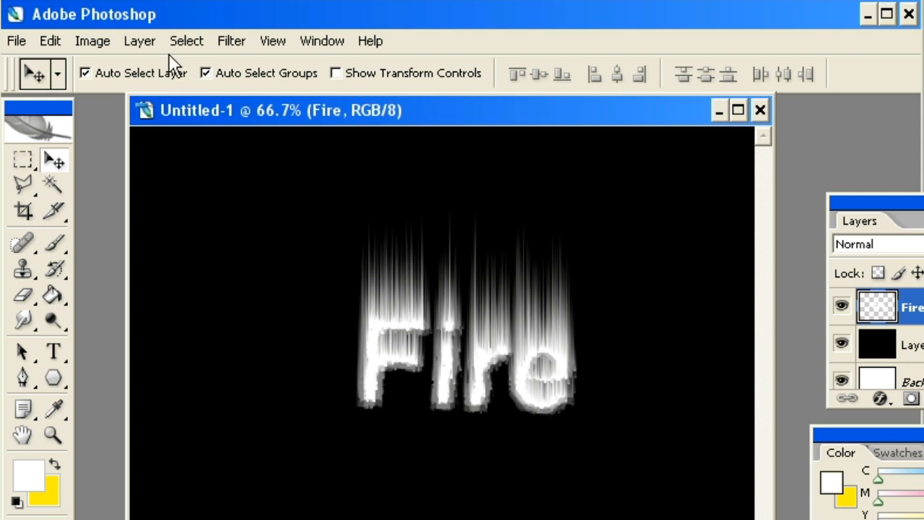
Add a Hue/Saturation adjustment layer above the Fire layer, keeping its default name, Normal mode and 100% opacity
left_click(138, 41)
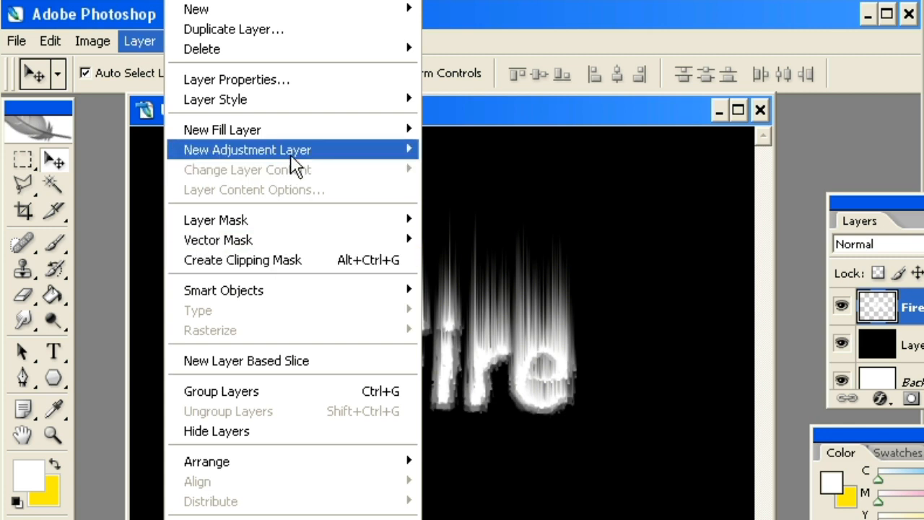
mouse_move(295, 165)
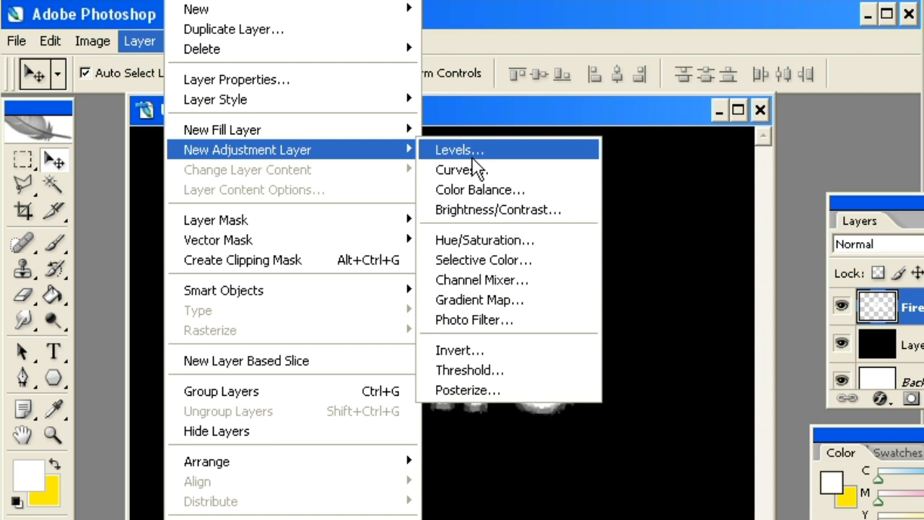
left_click(517, 237)
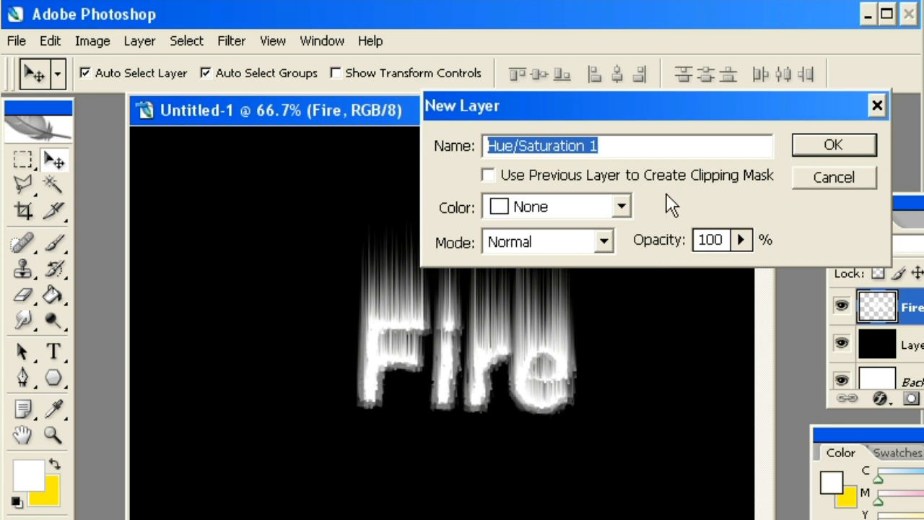
left_click(833, 145)
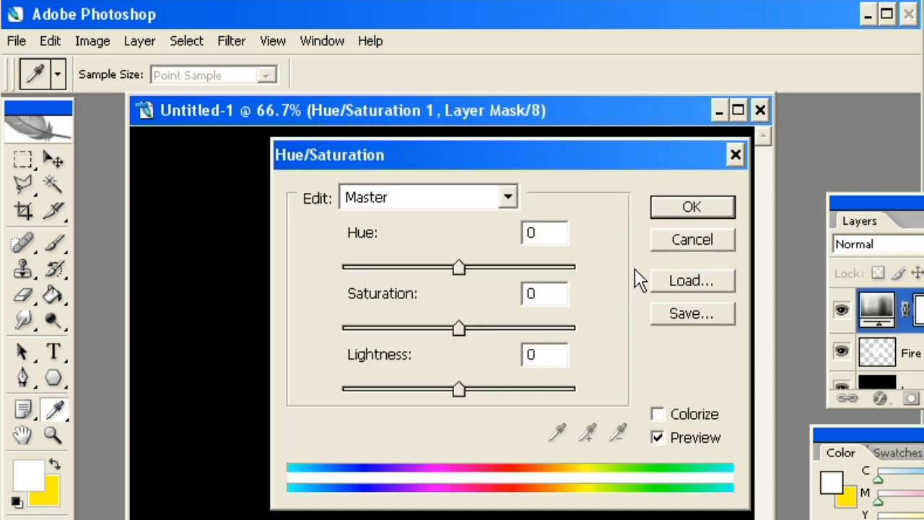
left_click_drag(564, 161, 530, 196)
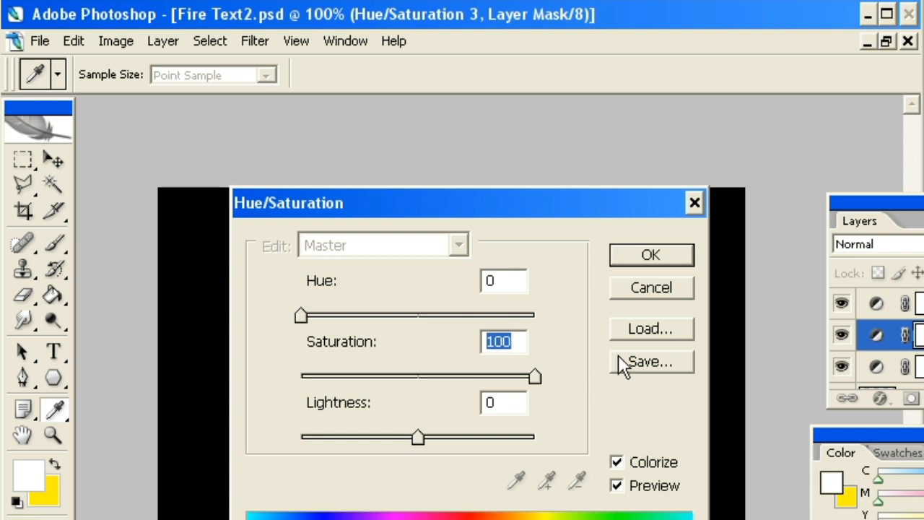
Confirm the Hue/Saturation 3 adjustment in Fire Text2.psd with Colorize enabled, hue 0, saturation 100 and lightness 0
left_click(618, 465)
left_click(618, 466)
left_click(652, 257)
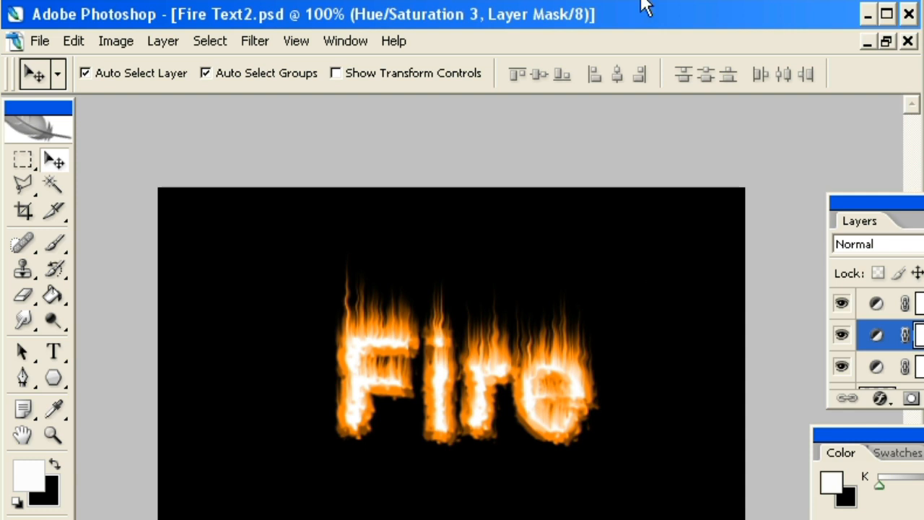
Apply the Ripple filter with size Medium and an amount of 55% to the Hue/Saturation 3 layer mask
left_click(254, 41)
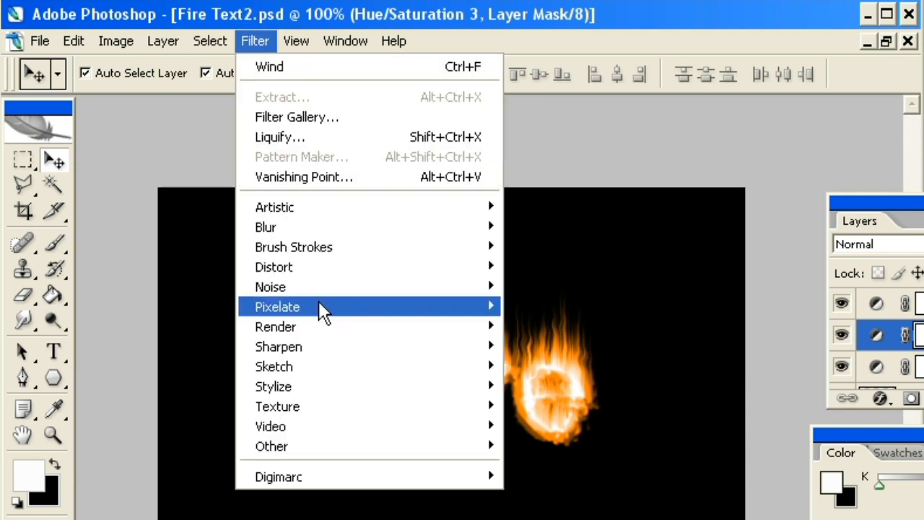
mouse_move(320, 263)
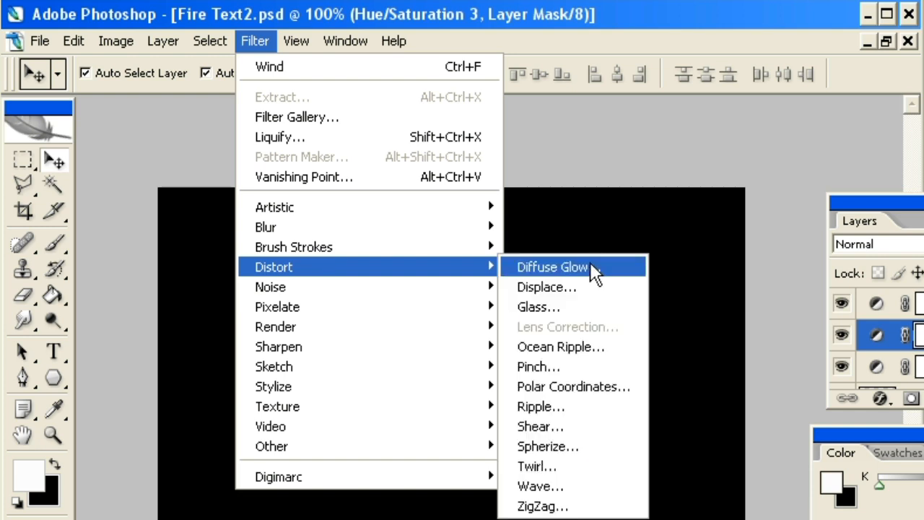
left_click(586, 410)
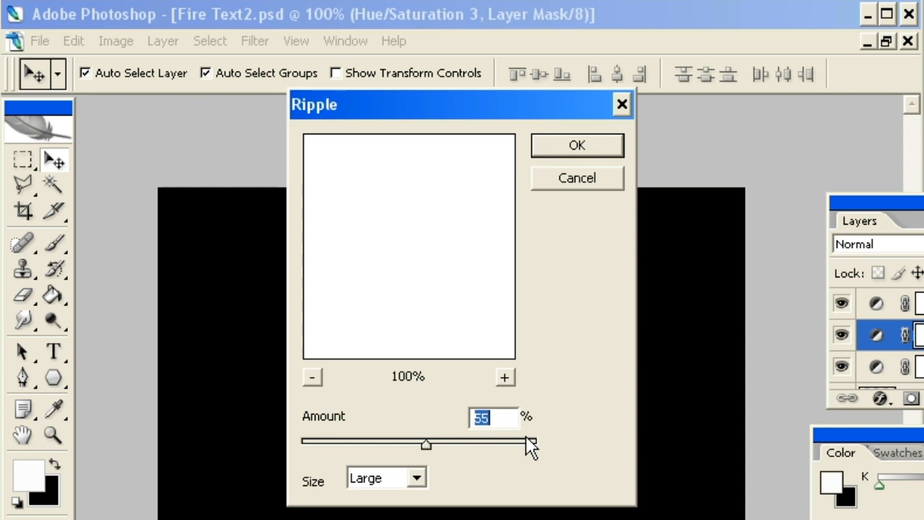
left_click(417, 478)
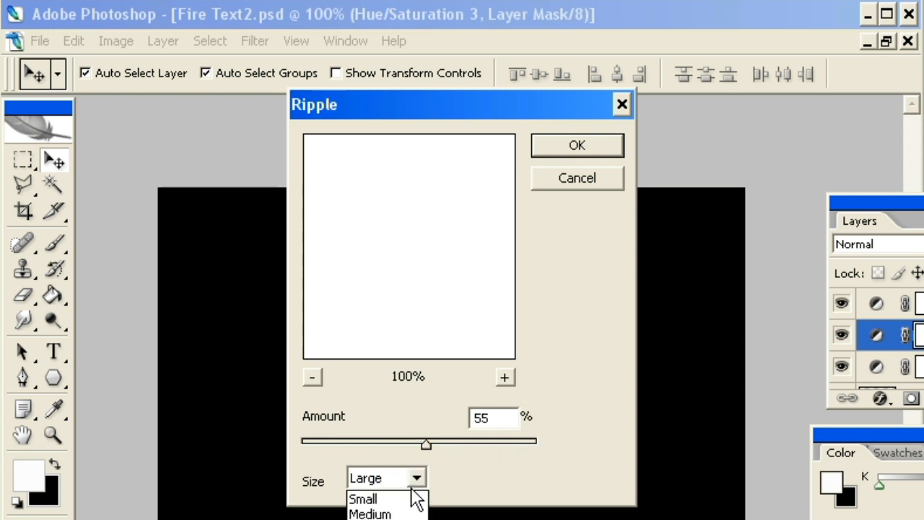
left_click(404, 512)
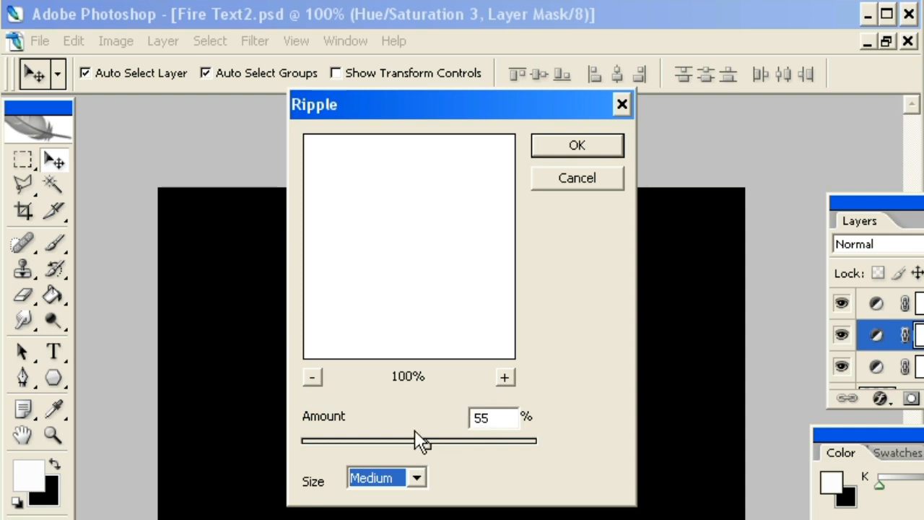
left_click(578, 144)
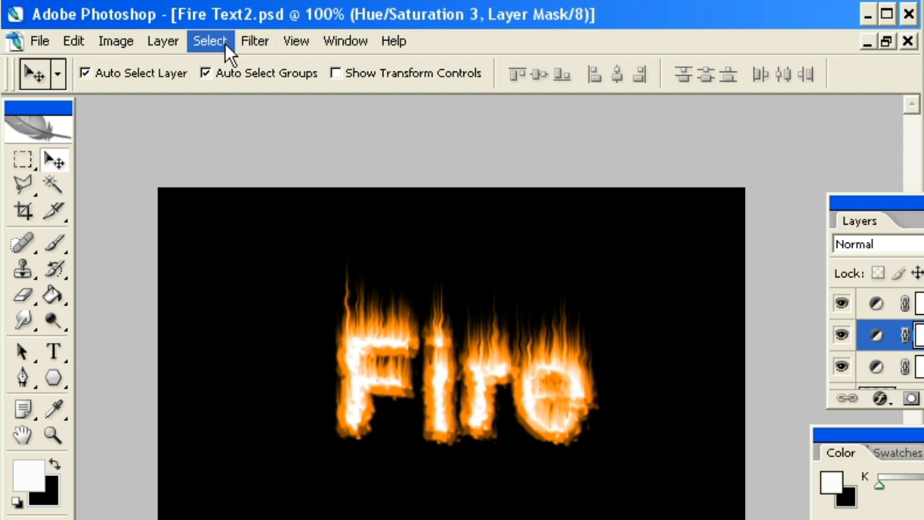
Apply the basic Blur filter to the Hue/Saturation 3 layer mask
left_click(255, 41)
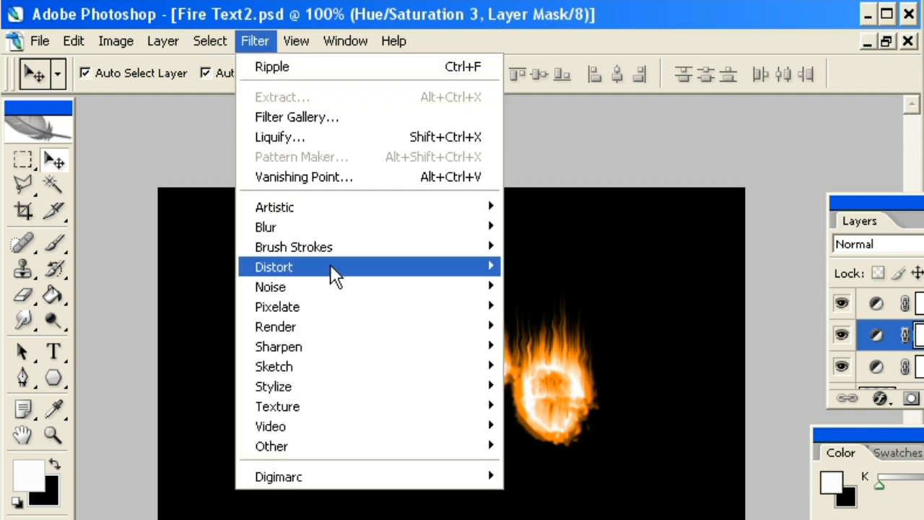
mouse_move(478, 231)
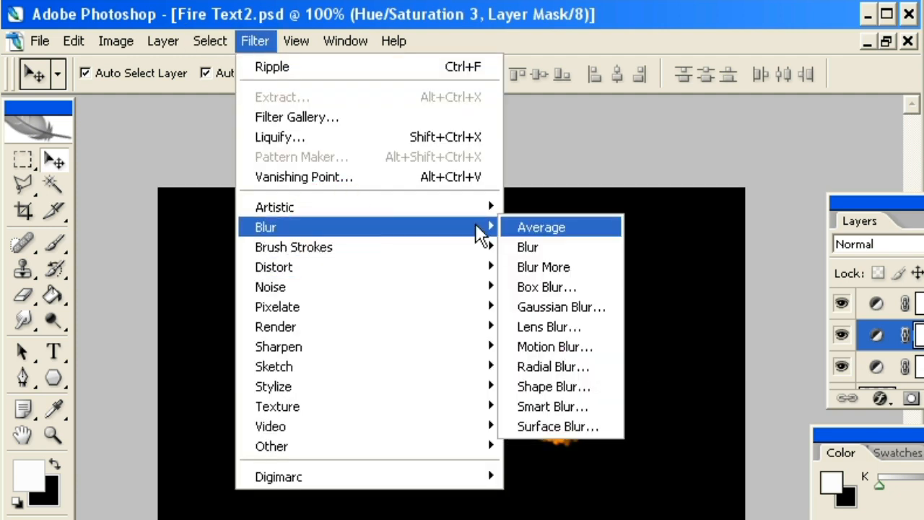
left_click(570, 247)
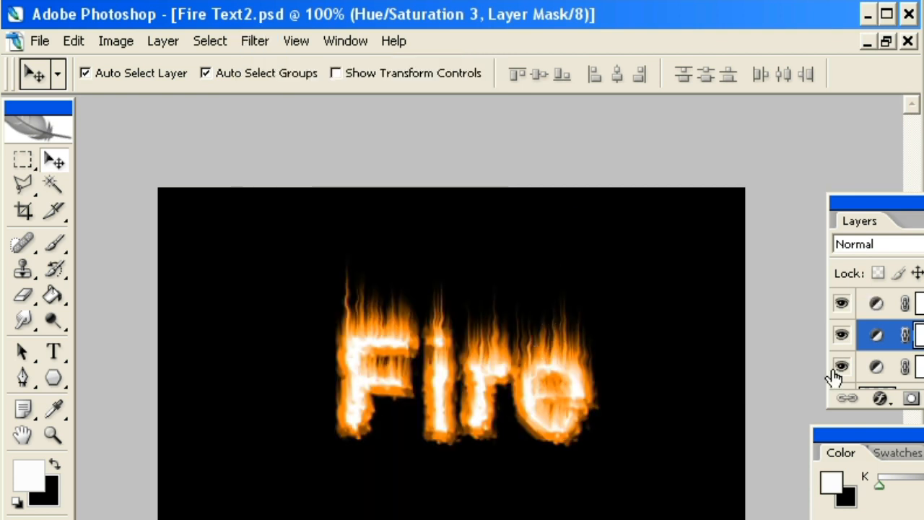